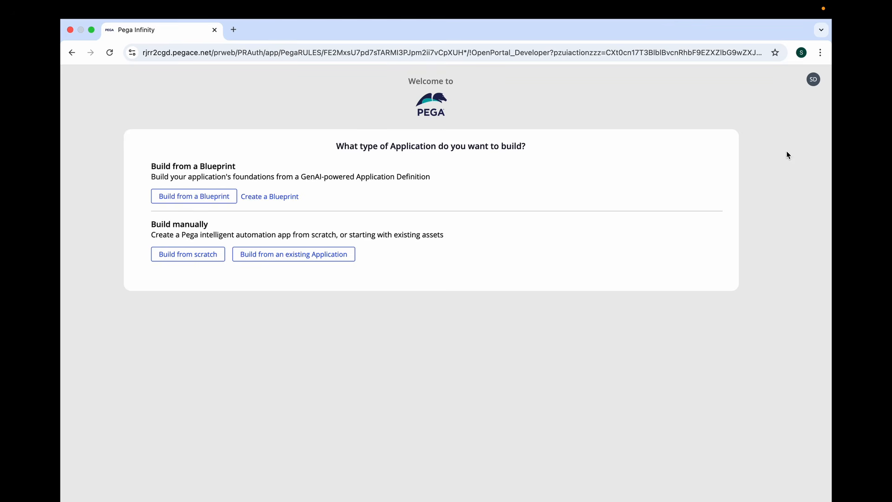
Step: Create an application named Demo App from scratch with the Constellation UI
left_click(194, 260)
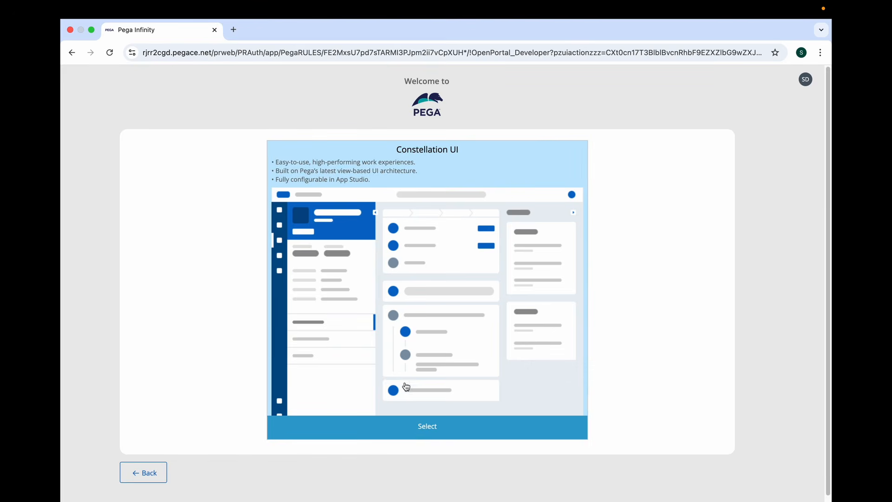
left_click(414, 429)
left_click(396, 174)
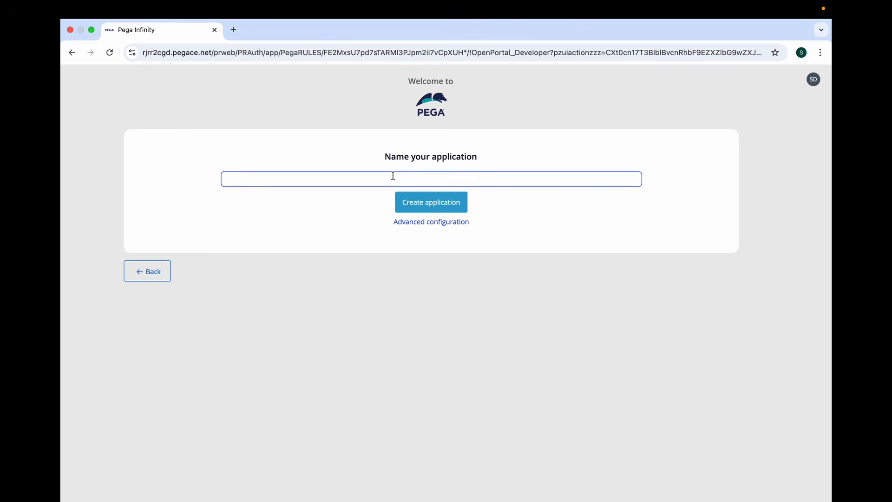
type("Demo App")
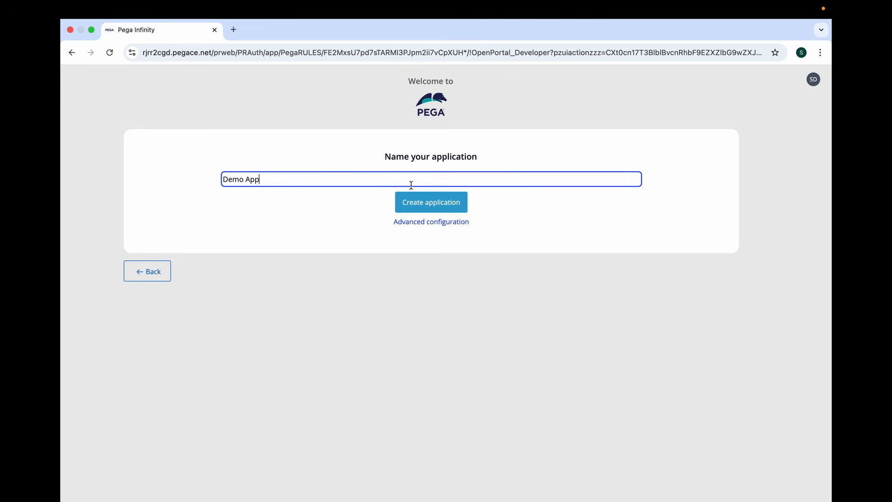
left_click(415, 208)
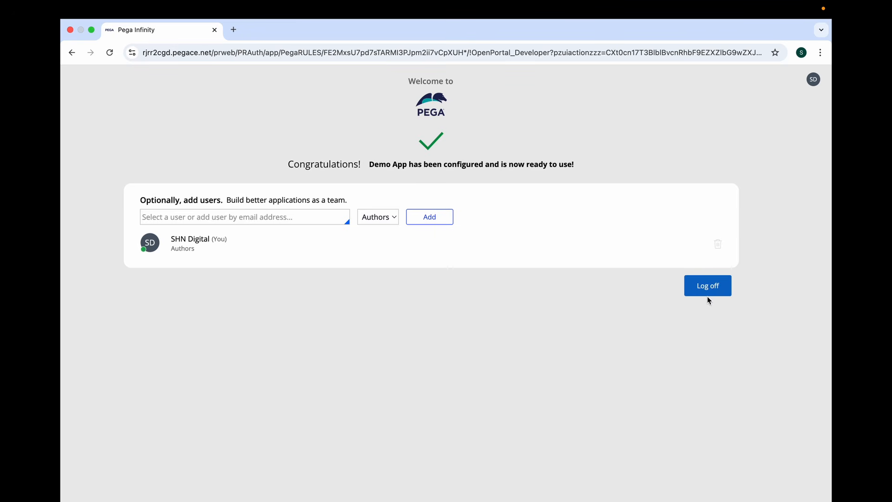
Step: Go to the Dev Studio portal, switch the application to Demo App and dismiss its welcome dialog
left_click(817, 81)
mouse_move(790, 94)
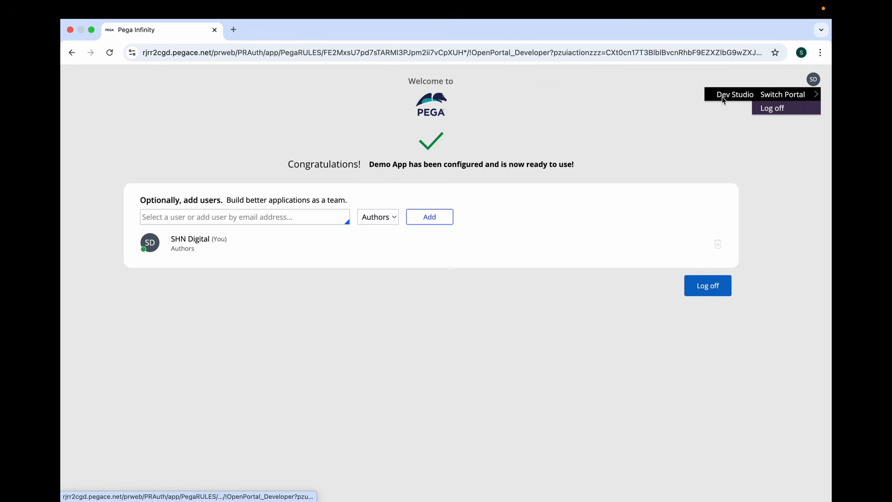
left_click(722, 95)
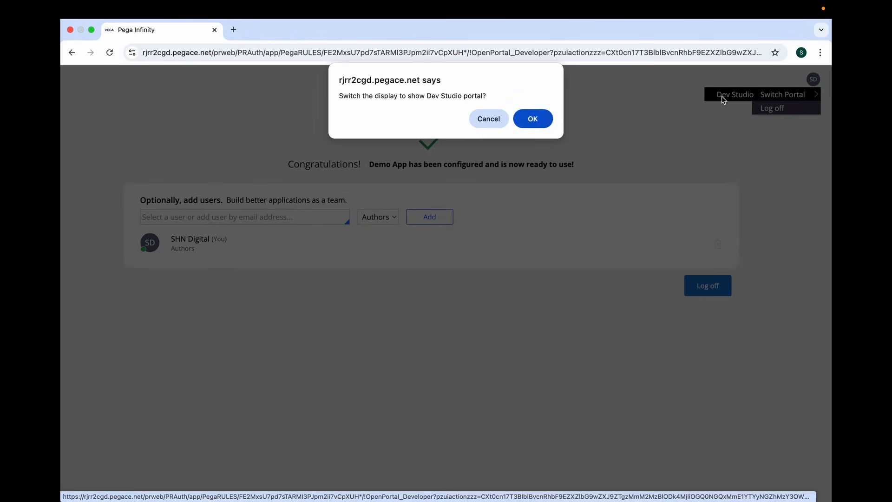
left_click(531, 120)
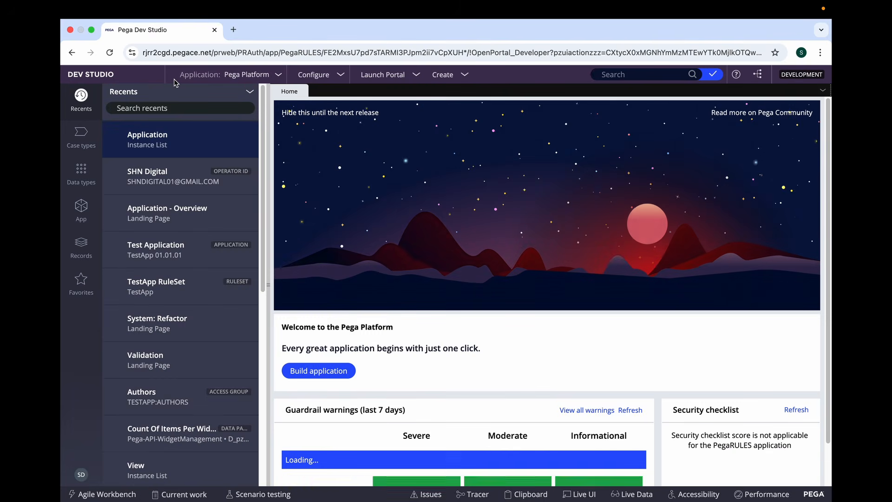
left_click(247, 74)
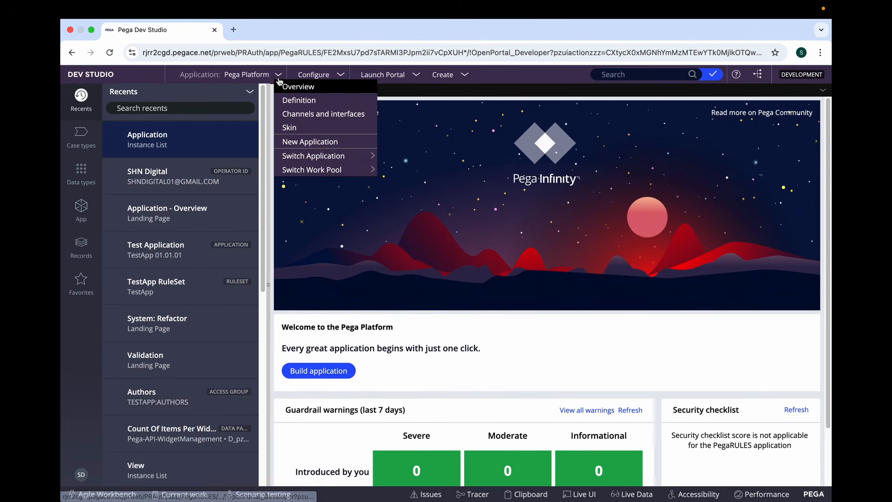
mouse_move(291, 156)
left_click(407, 156)
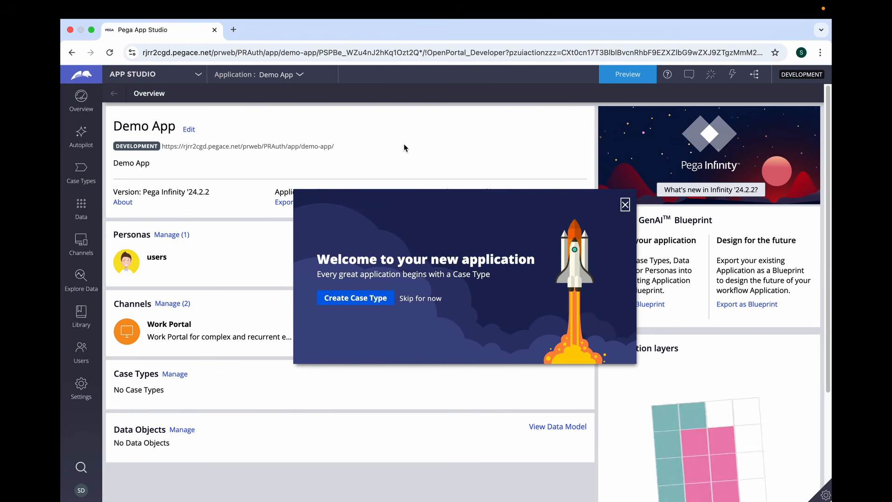
left_click(625, 204)
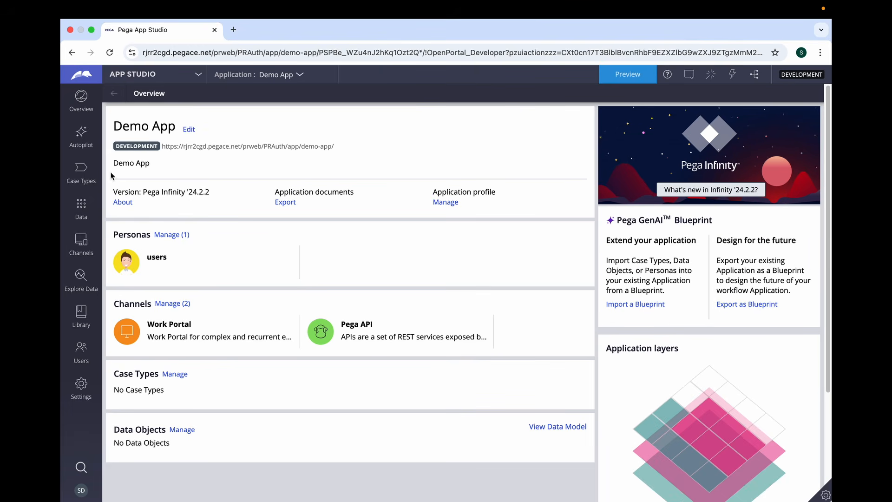
Step: Add a case type named First Case that uses the standard template for its life cycle and data model
left_click(77, 179)
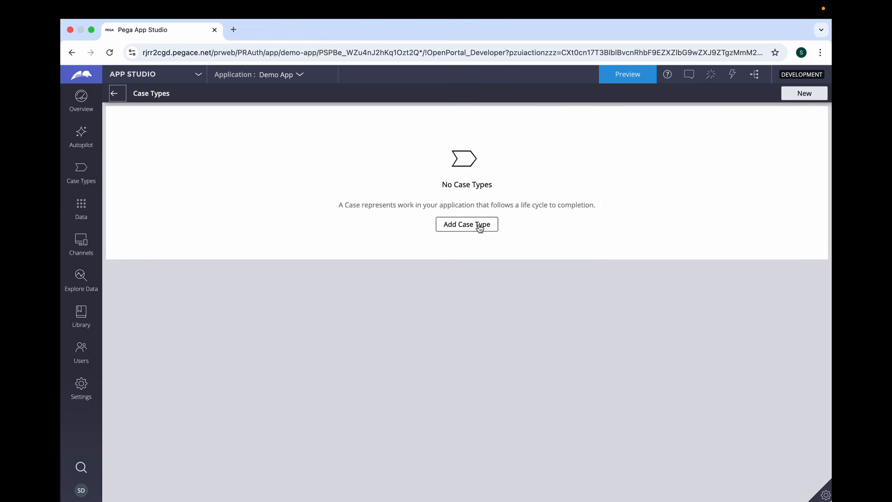
left_click(480, 227)
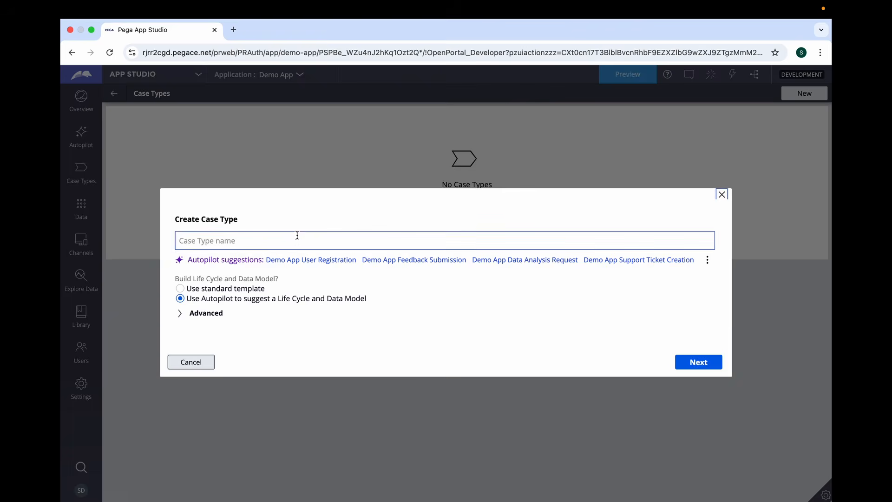
left_click(295, 239)
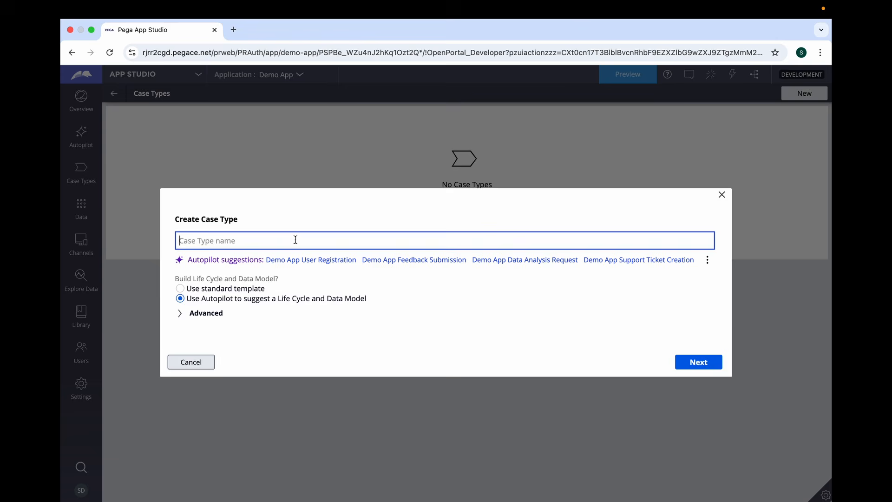
type("First Case")
left_click(182, 289)
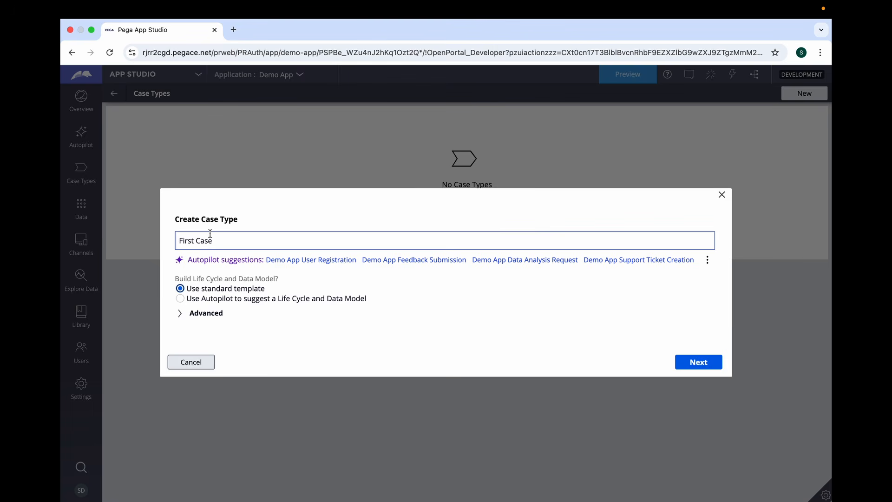
key("Return")
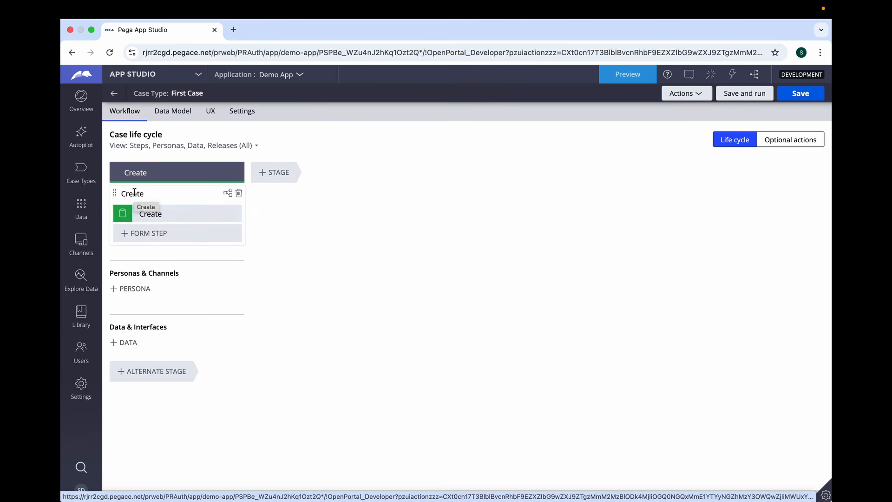
Step: Save and run the First Case case type, and create a First Case case in the portal to inspect its Label and Description fields
left_click(744, 96)
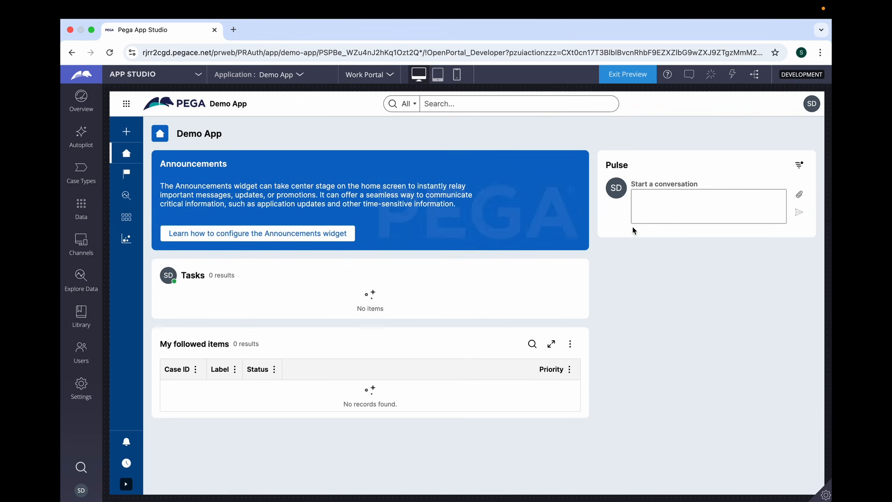
left_click(123, 134)
left_click(180, 148)
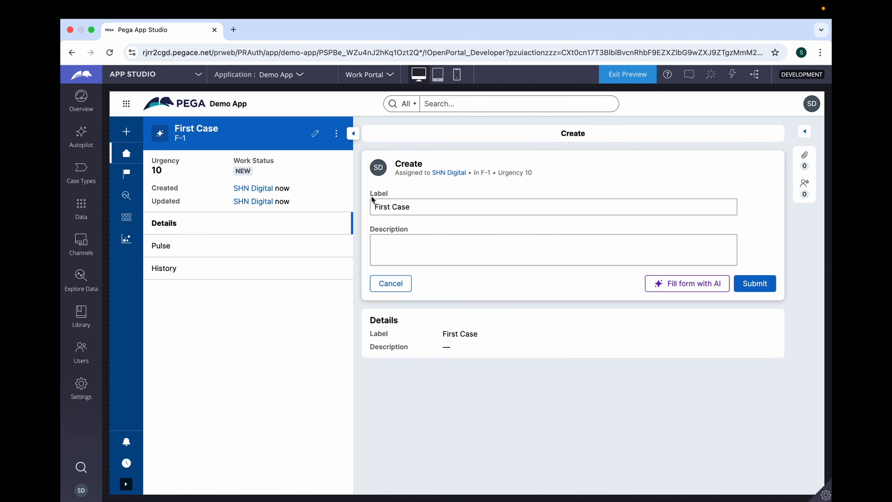
left_click(385, 207)
left_click(387, 243)
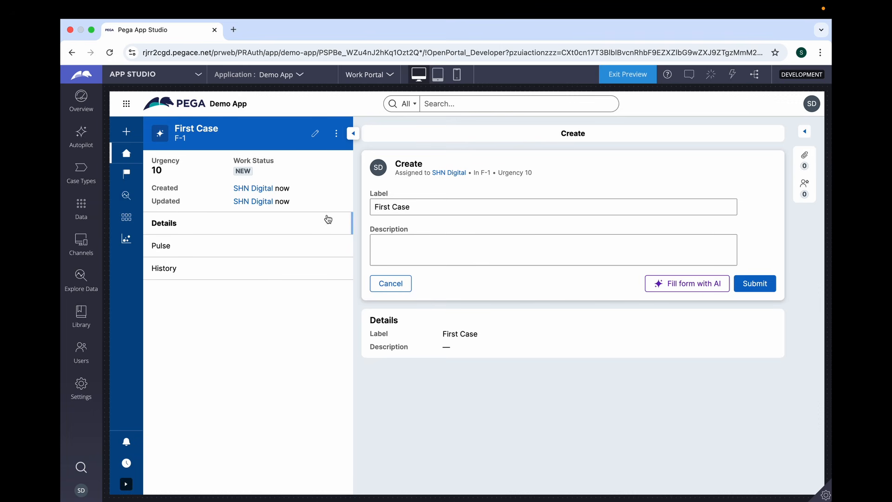
Step: Examine the fields in First Case's data model and run the case type to compare them with its Create form
left_click(82, 173)
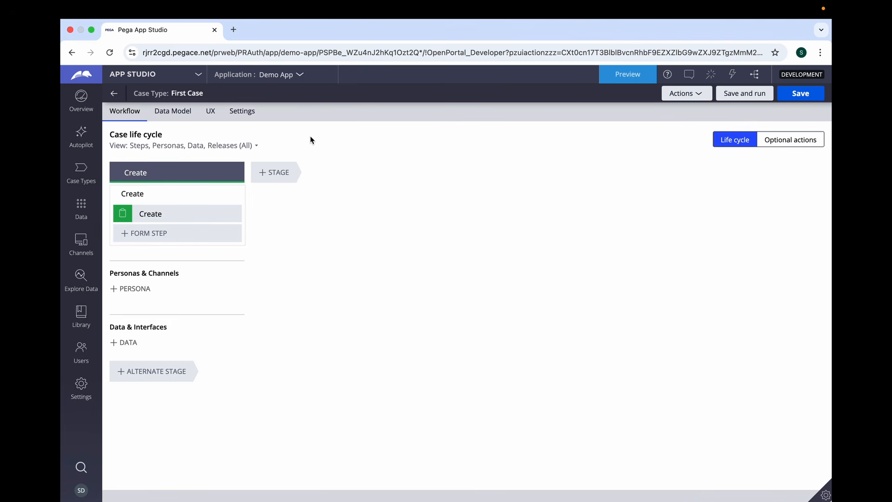
left_click(187, 117)
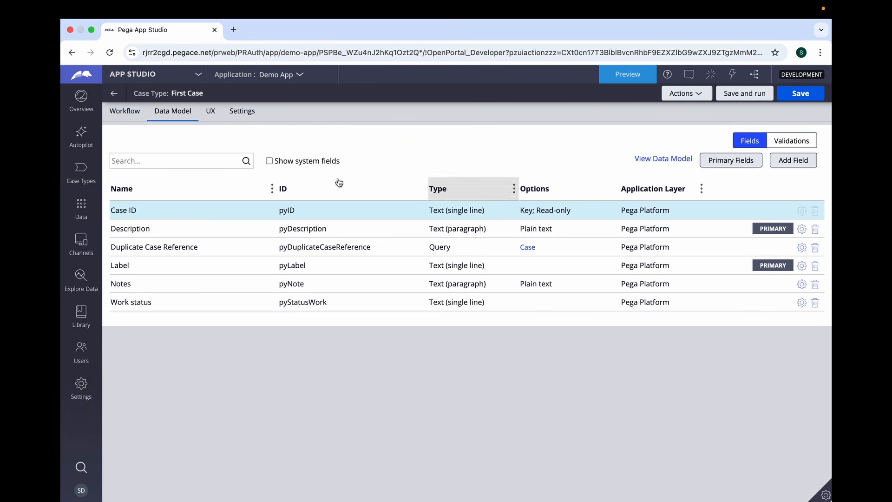
left_click(753, 94)
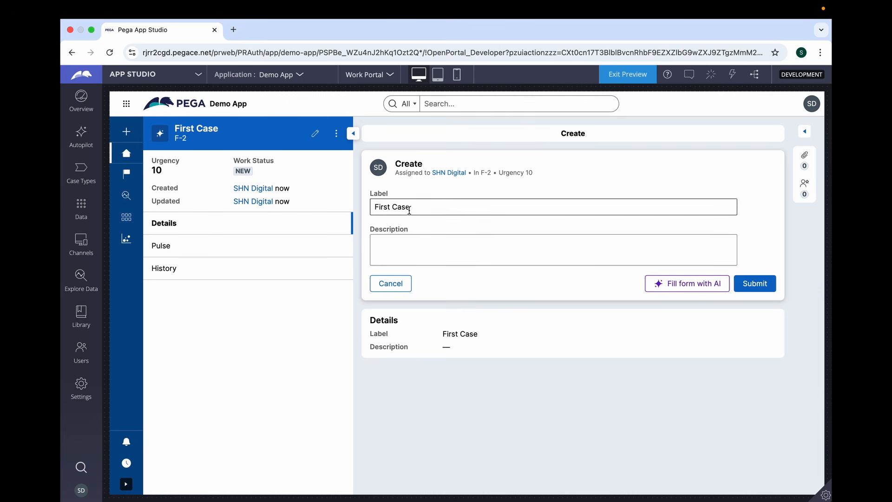
Step: Return to the First Case case type and open its Create form view to examine the layout and fields
left_click(82, 174)
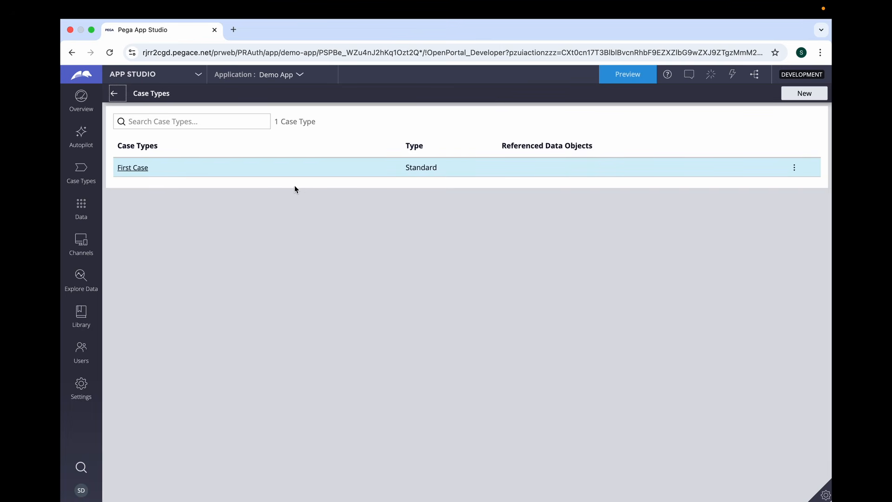
left_click(130, 170)
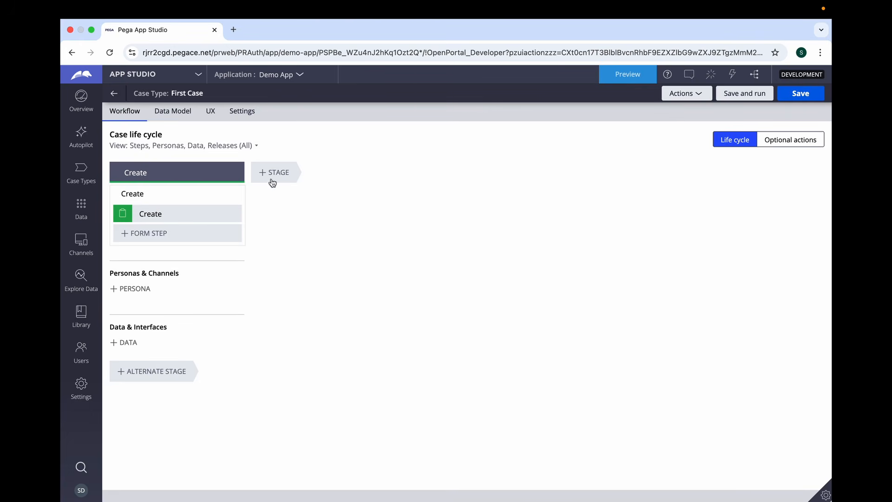
left_click(215, 116)
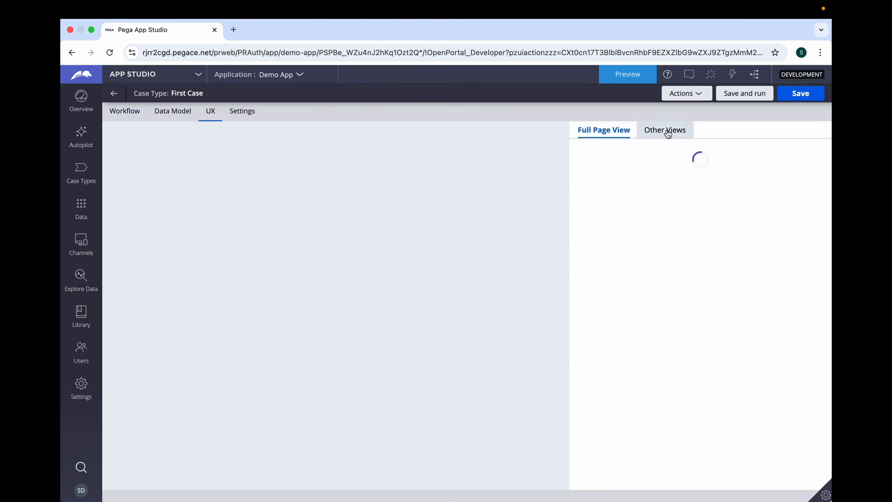
left_click(667, 133)
left_click(599, 369)
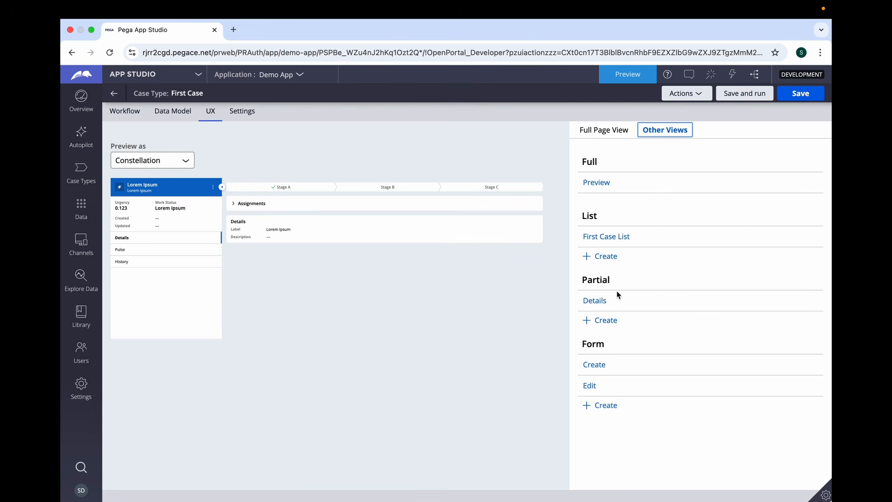
left_click(595, 364)
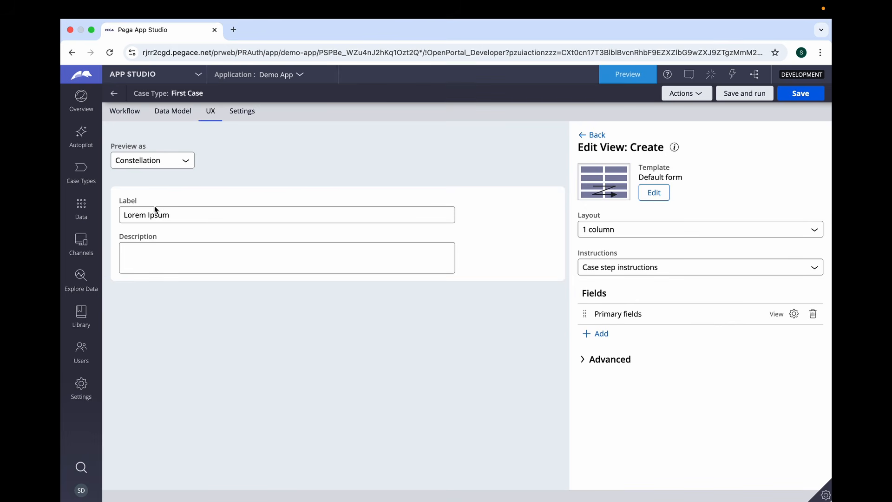
Step: Replace Description with Case ID in the primary fields of First Case's data model
left_click(173, 110)
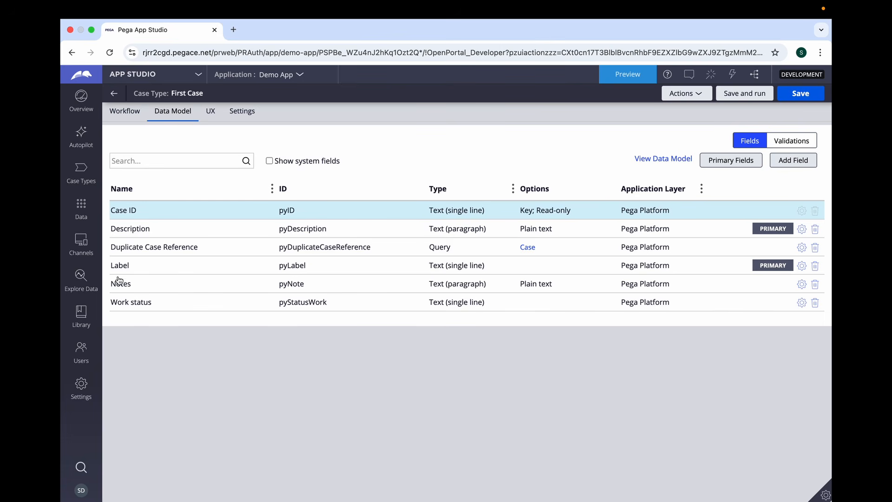
left_click(723, 165)
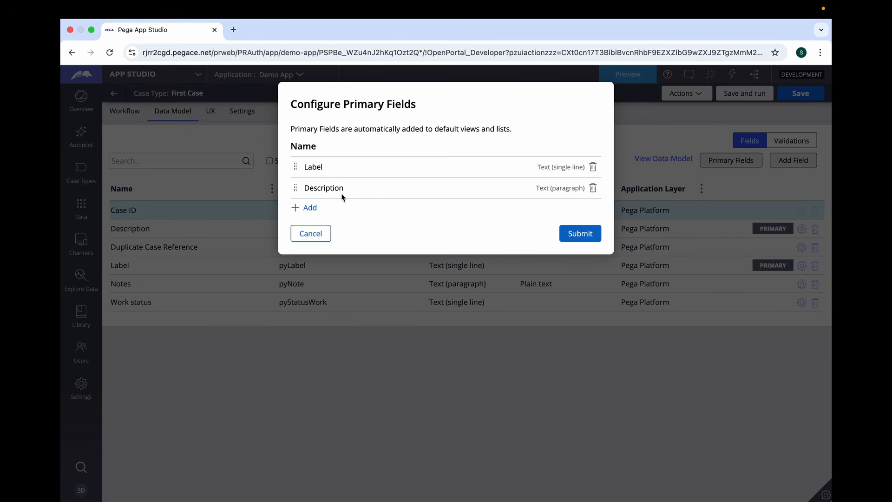
left_click(592, 188)
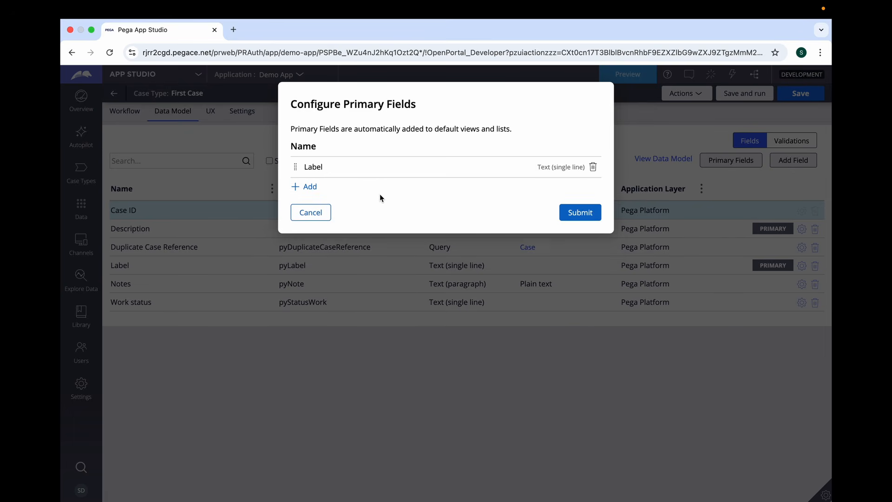
left_click(309, 187)
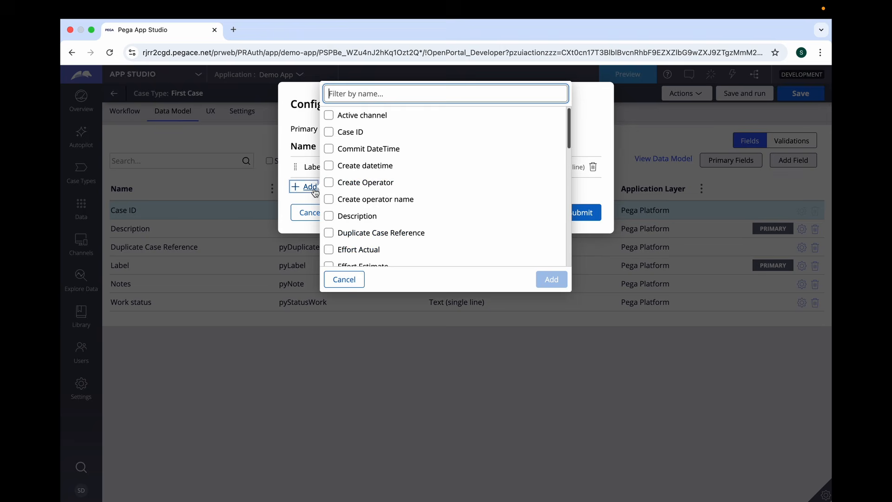
left_click(329, 132)
left_click(551, 279)
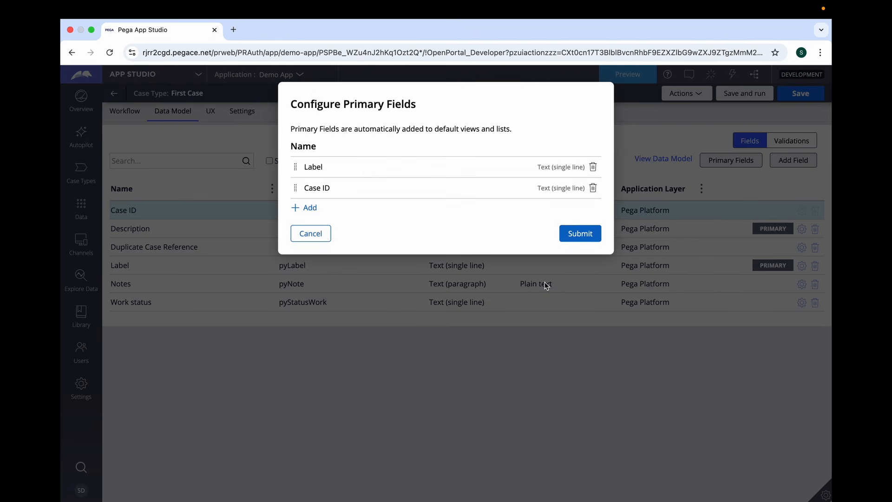
left_click(574, 232)
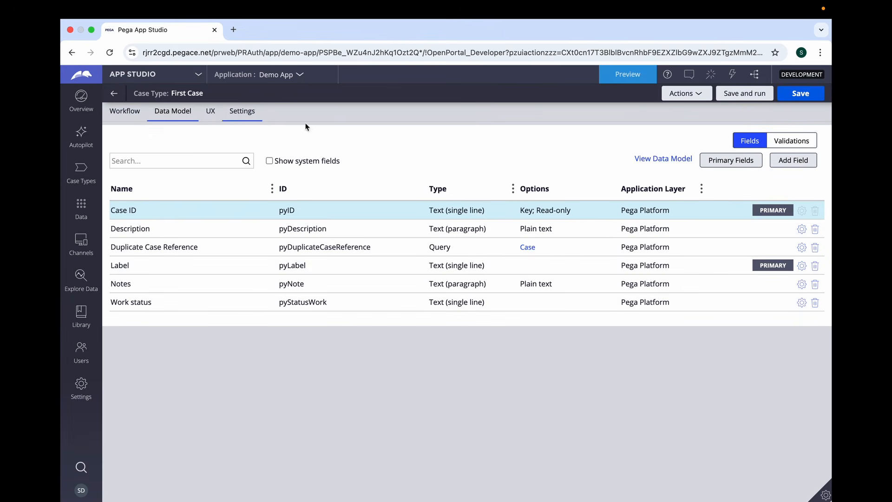
Step: Save and run First Case to check the fields on its Create form, and reopen the case type
left_click(748, 94)
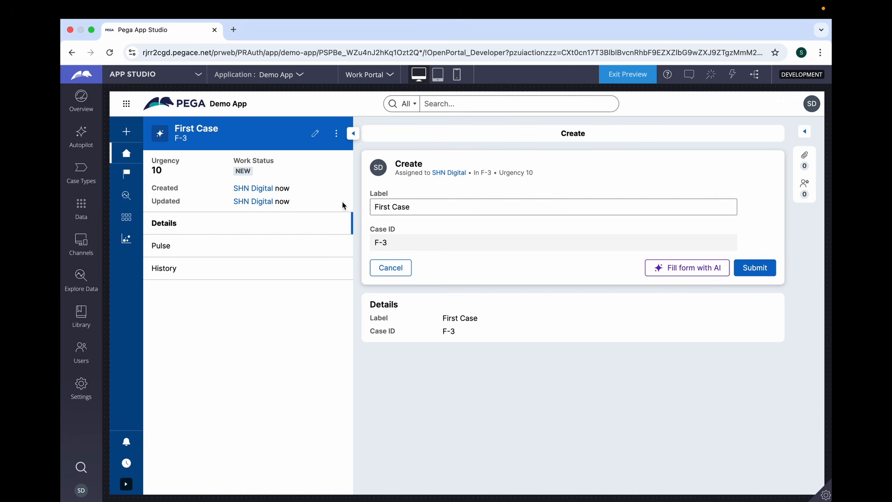
left_click(81, 171)
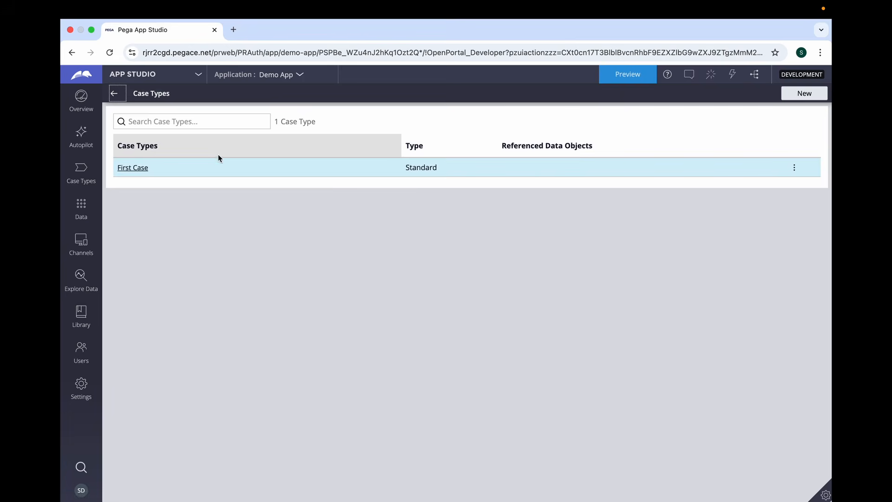
left_click(135, 168)
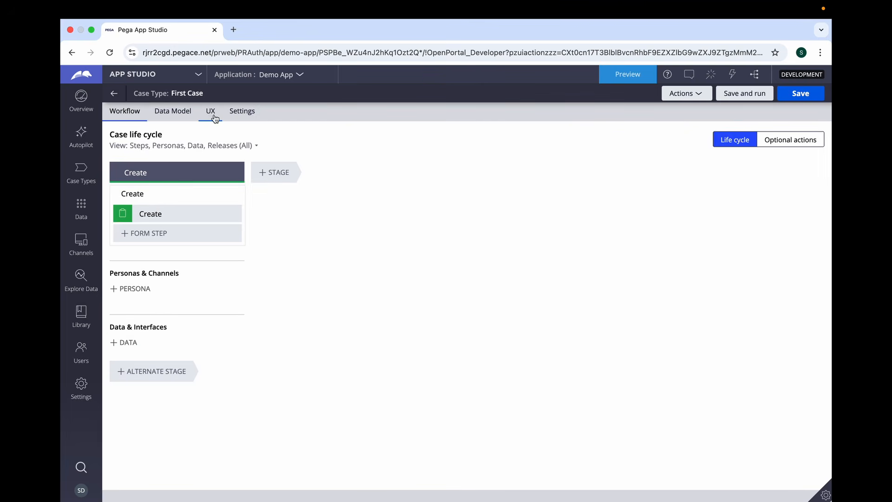
Step: Remove the Pulse tab from First Case's full page view in the case type's UX configuration
left_click(214, 118)
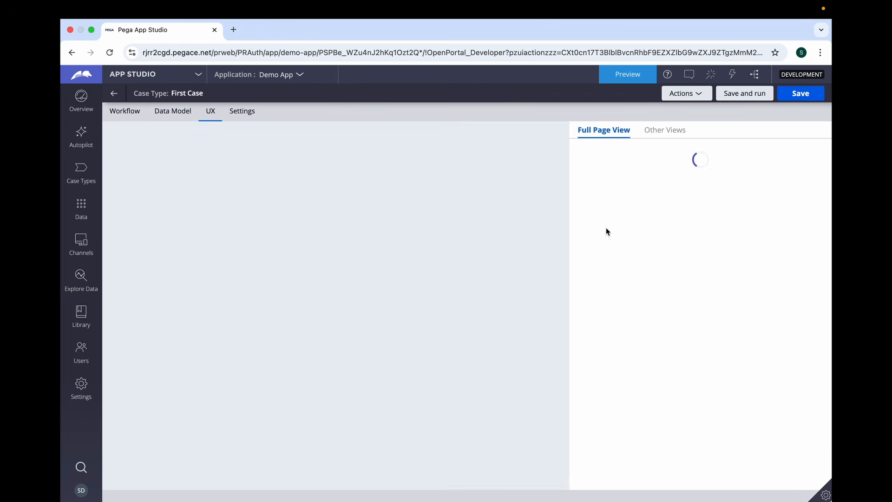
left_click(606, 226)
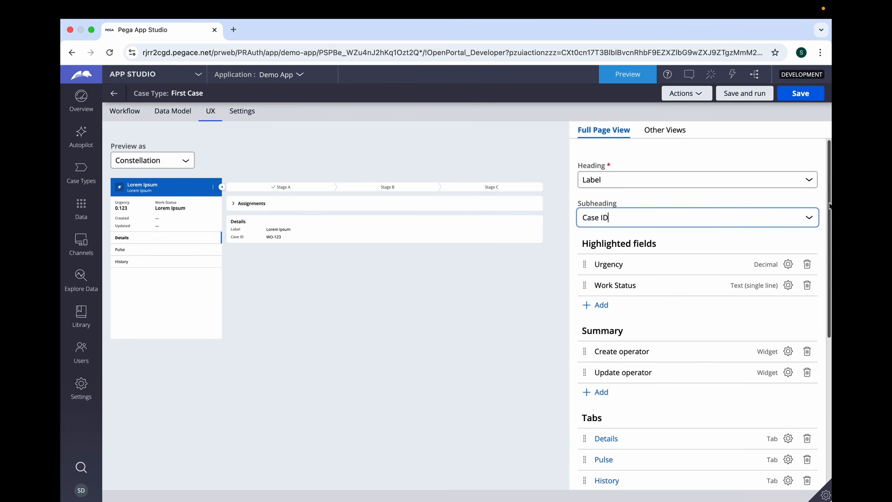
scroll(696, 284, "down", 3)
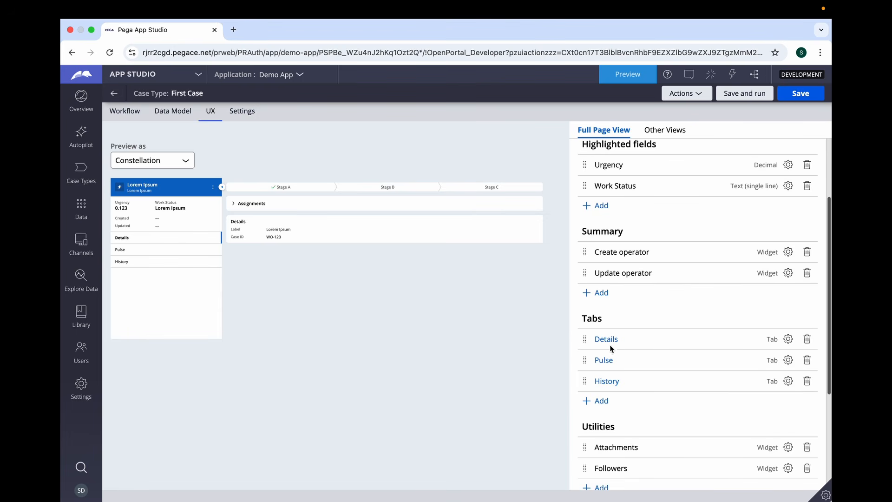
left_click(807, 361)
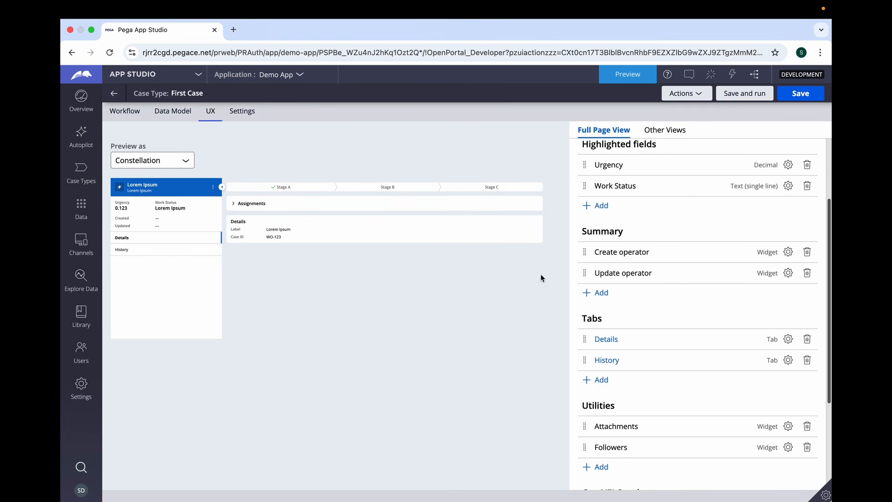
scroll(771, 174, "up", 3)
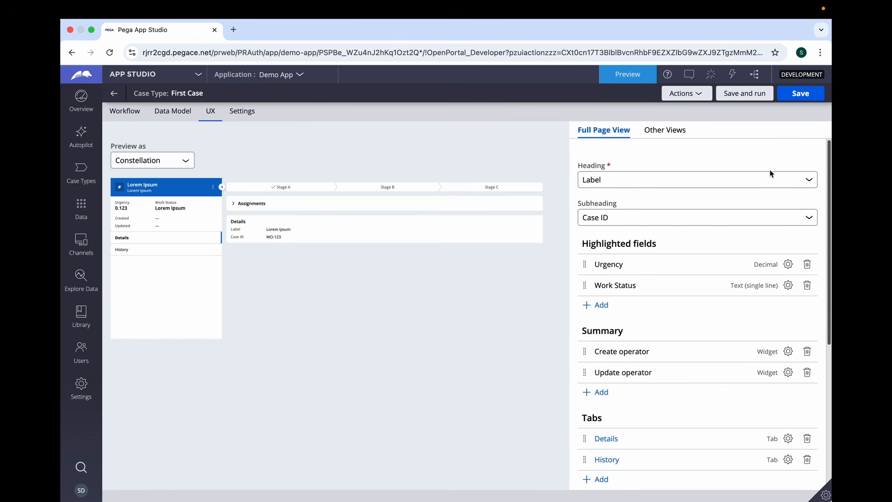
Step: Open the Details partial view of First Case to examine its template and fields, and return to the views list
left_click(665, 130)
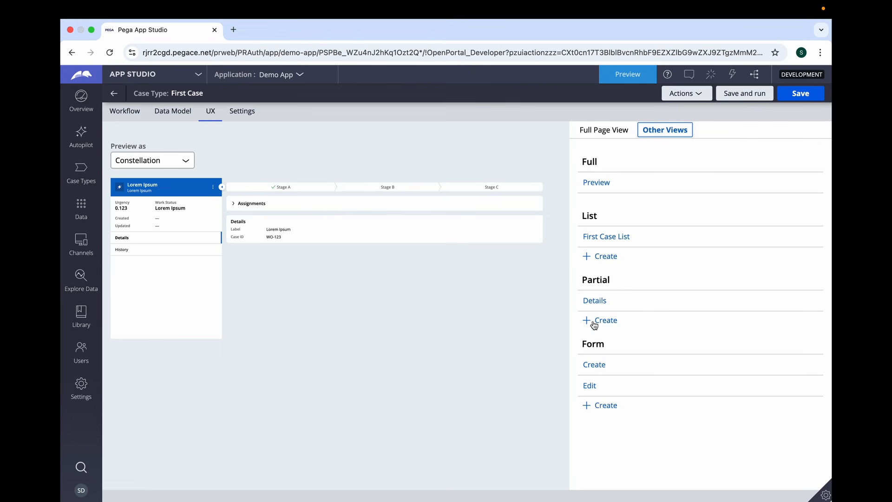
left_click(595, 301)
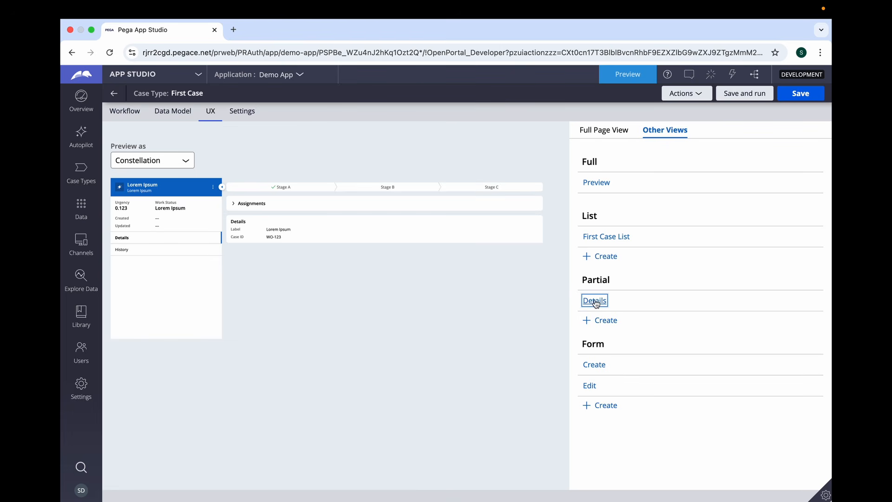
left_click(595, 301)
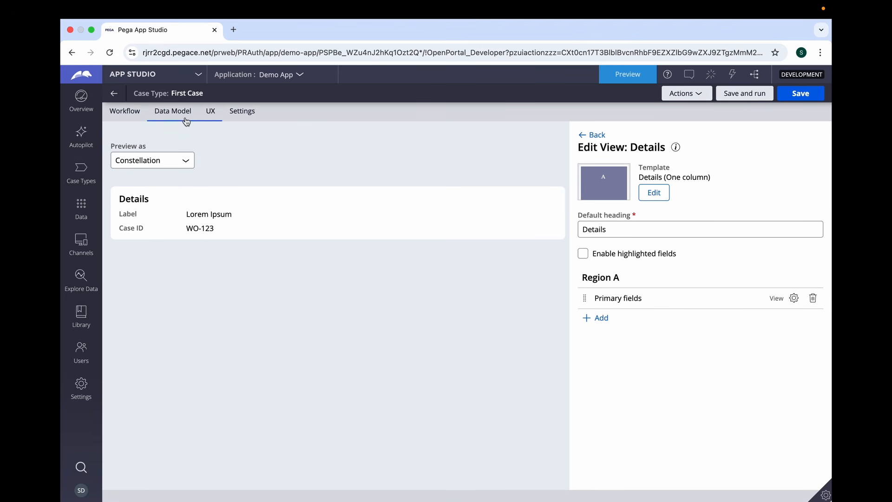
left_click(590, 135)
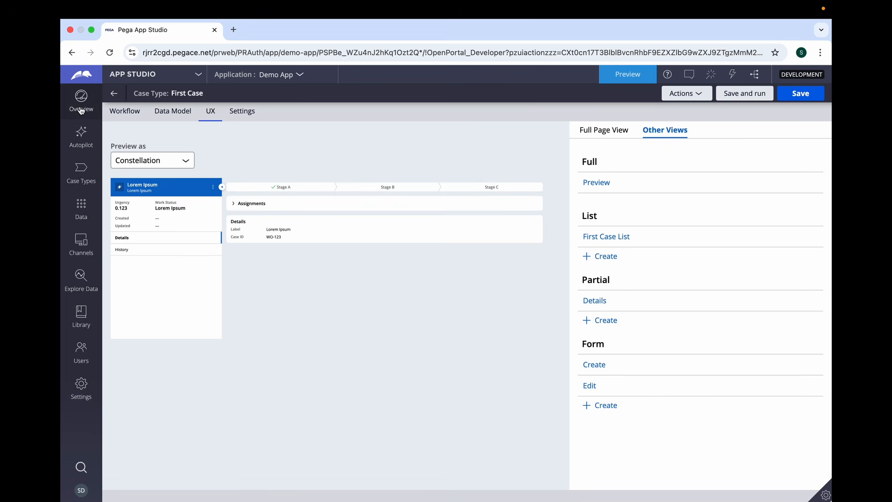
Step: Switch to Dev Studio and list the application's Data Page records under Data Model
left_click(199, 78)
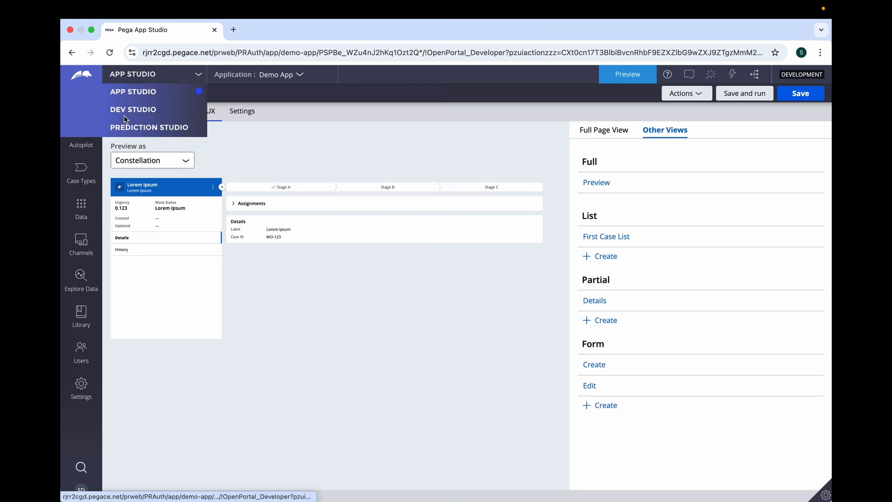
left_click(121, 113)
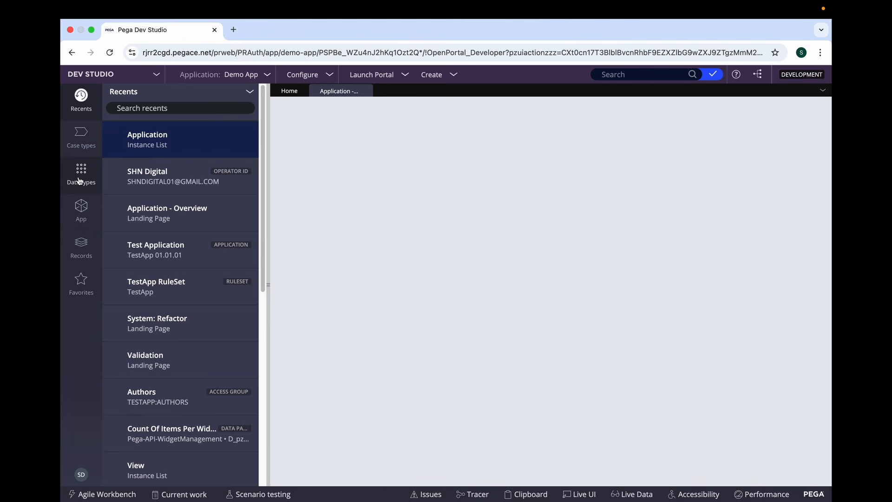
left_click(78, 177)
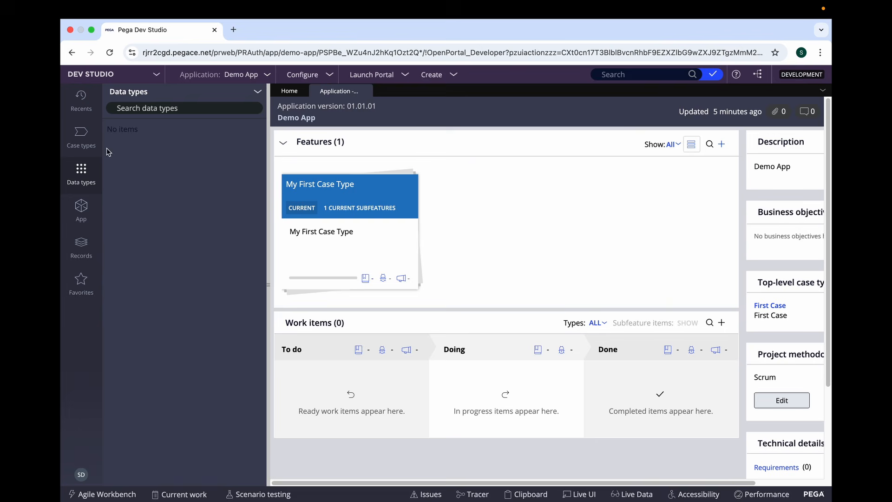
left_click(81, 246)
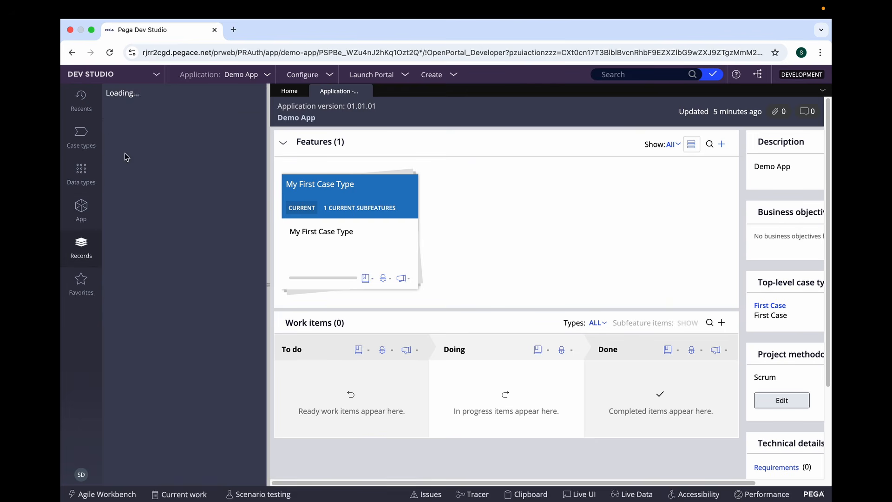
left_click(117, 125)
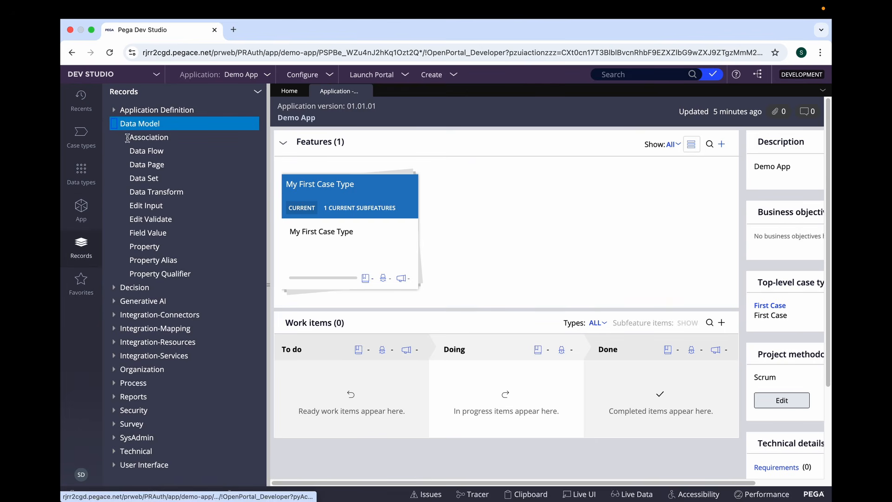
left_click(141, 166)
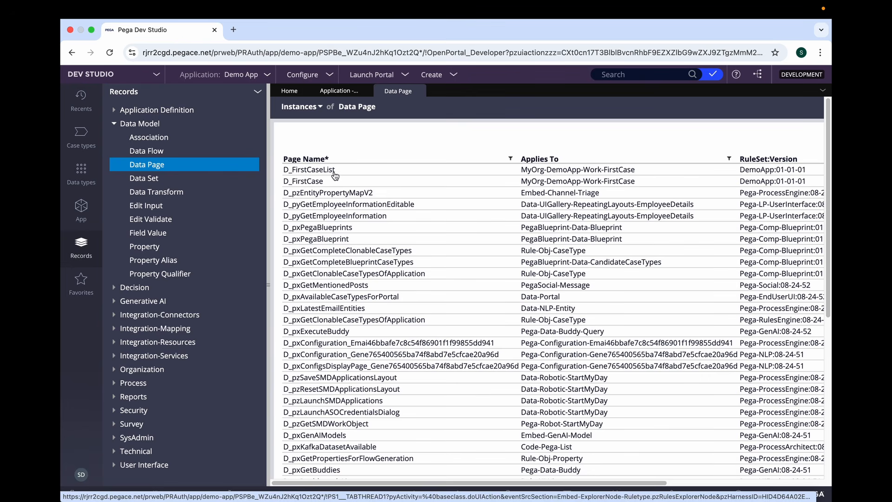
Step: Open the D_FirstCaseList data page and examine its definition and data sources
left_click(510, 173)
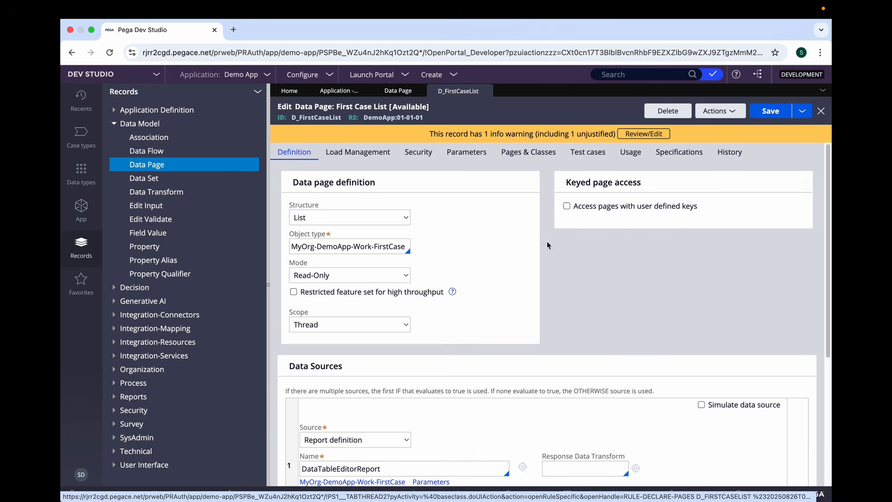
scroll(828, 207, "down", 3)
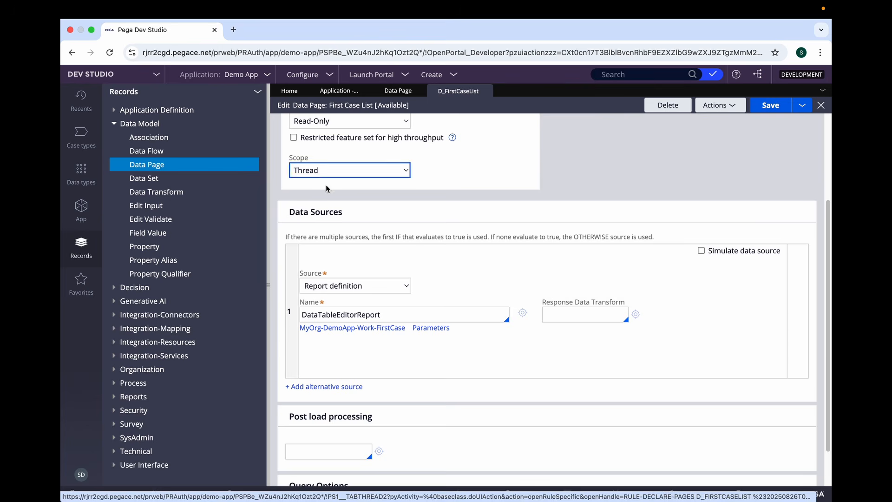
scroll(553, 186, "down", 1)
scroll(624, 206, "up", 5)
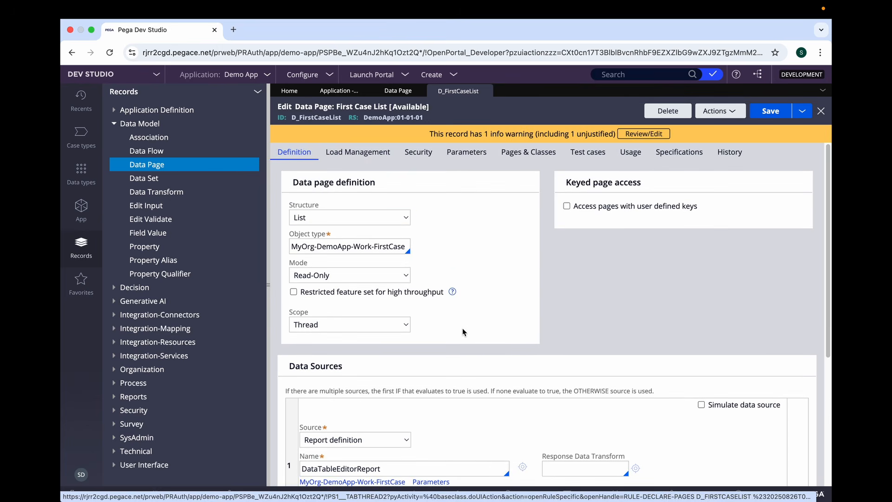
Step: Check the case types listed in Dev Studio and switch back to App Studio
left_click(80, 135)
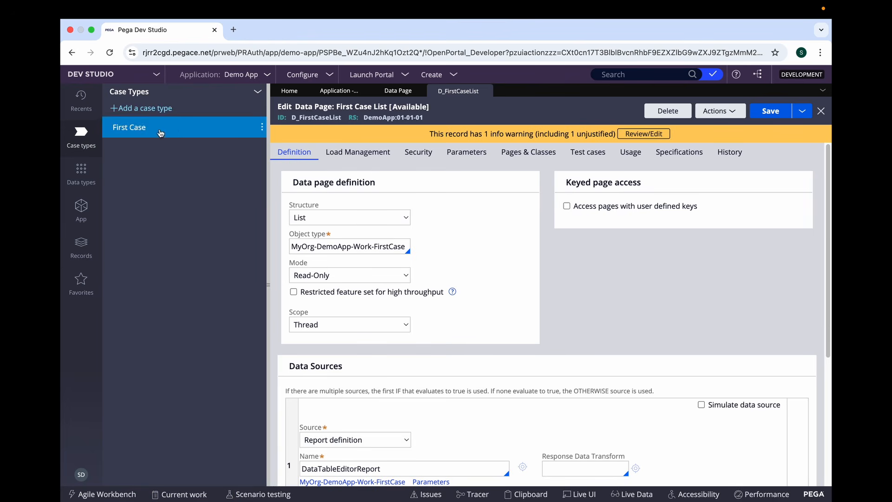
left_click(156, 74)
left_click(138, 91)
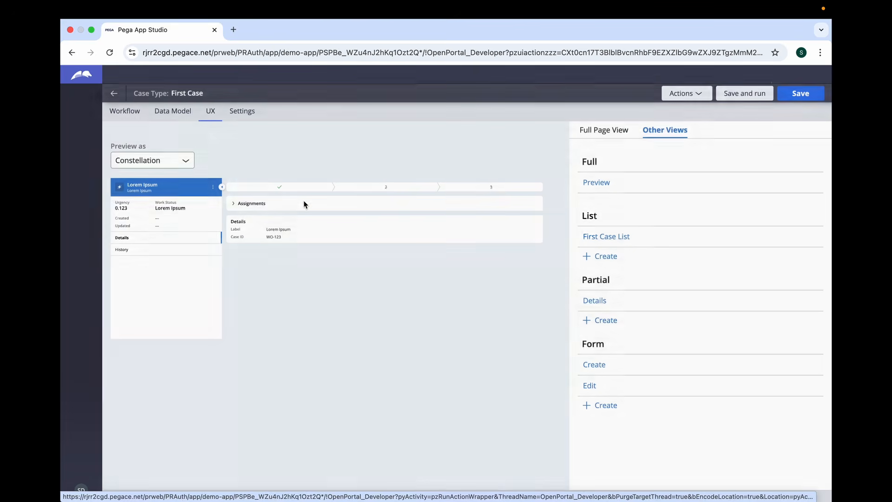
Step: Add Case ID and Work Status as columns of the First Case List view
left_click(611, 238)
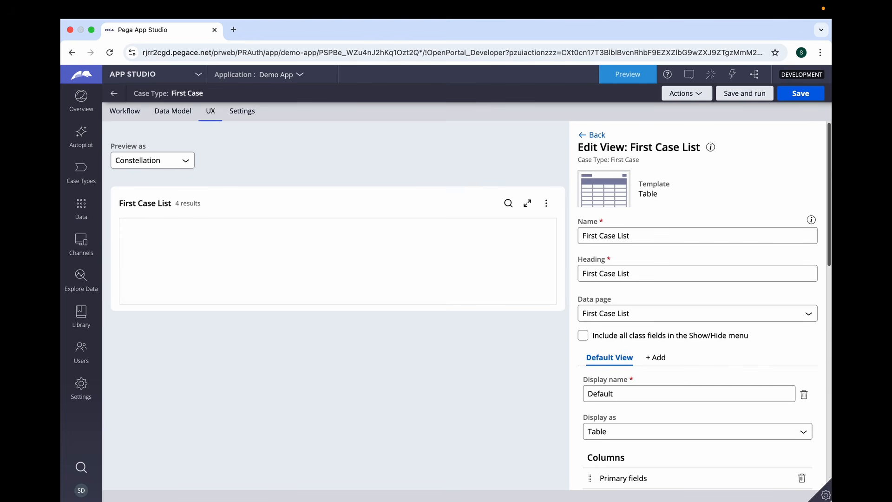
scroll(828, 178, "down", 4)
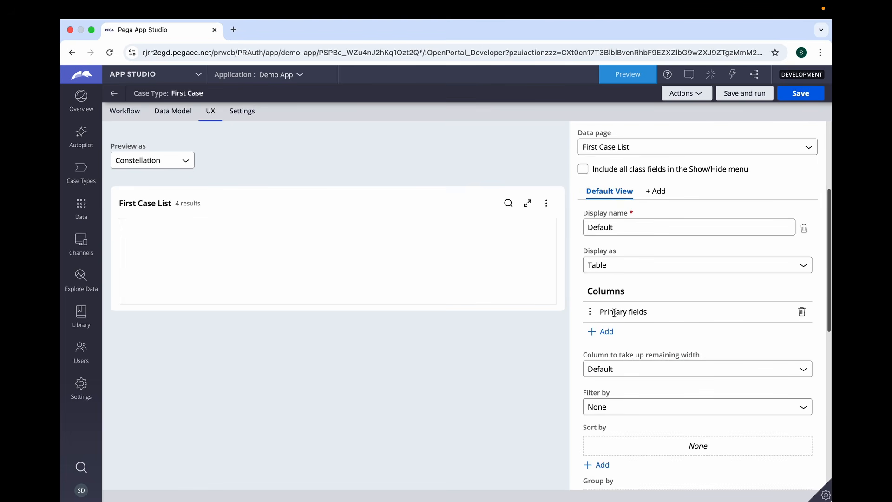
left_click(607, 337)
left_click(627, 279)
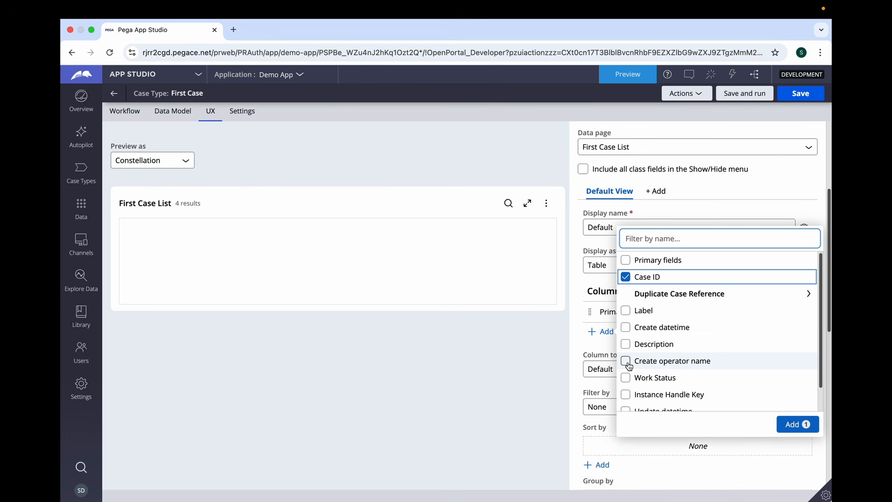
left_click(627, 377)
left_click(780, 426)
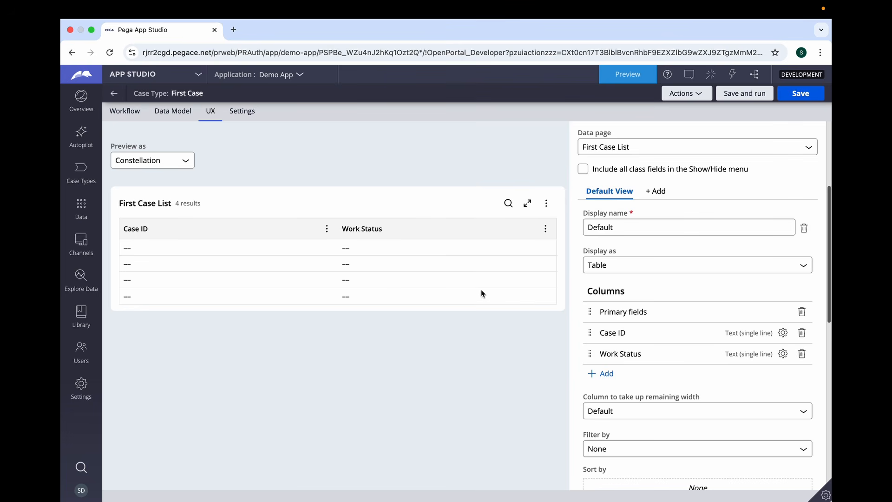
Step: Compare the Primary fields column of First Case List with the primary fields configured in the data model, leaving the configuration unchanged
left_click_drag(654, 313, 601, 311)
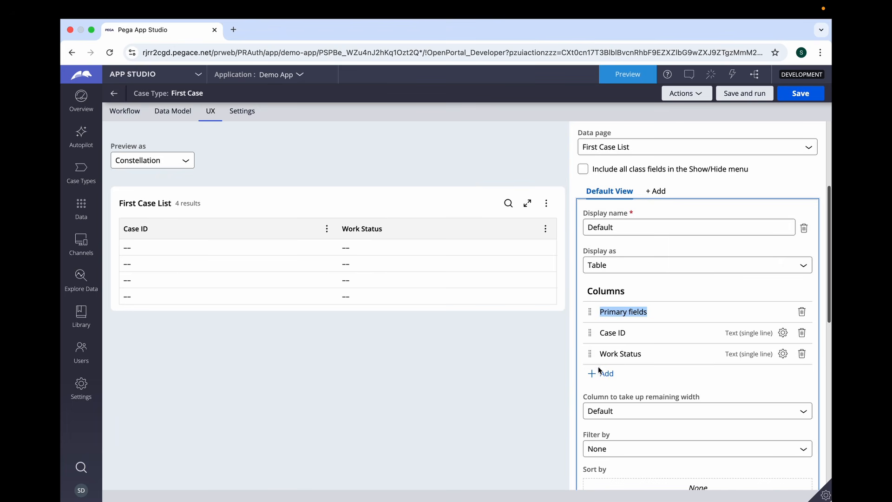
left_click(186, 119)
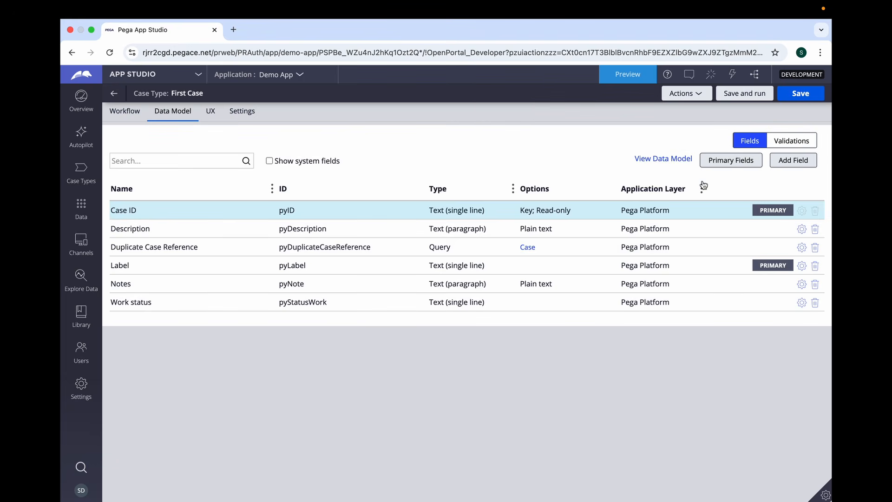
left_click(719, 163)
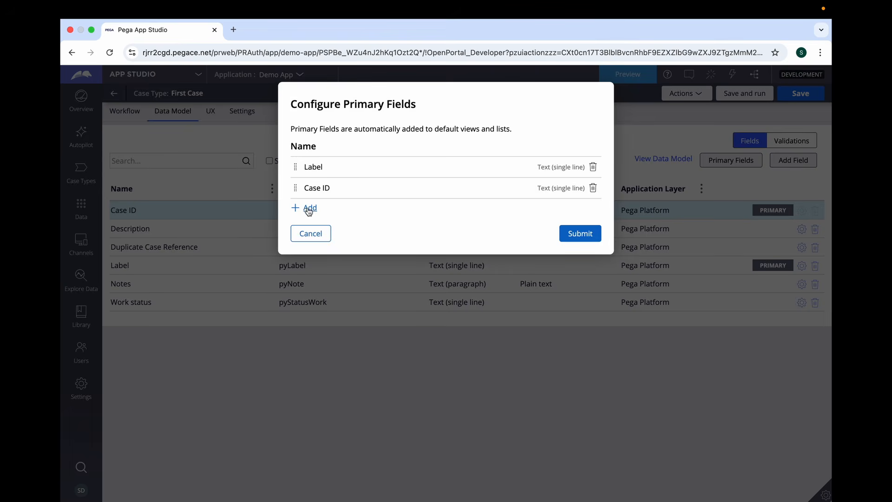
left_click(319, 232)
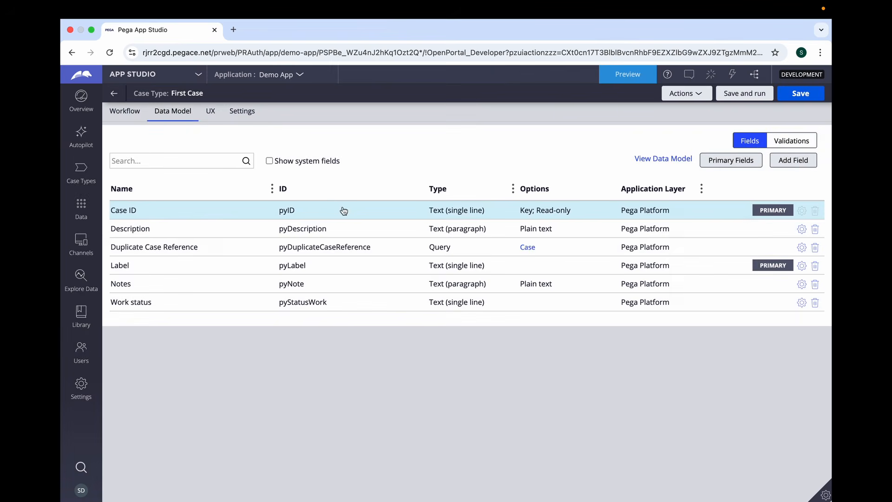
Step: Close the First Case List view, save and run First Case to check its case page, and leave the preview
left_click(210, 114)
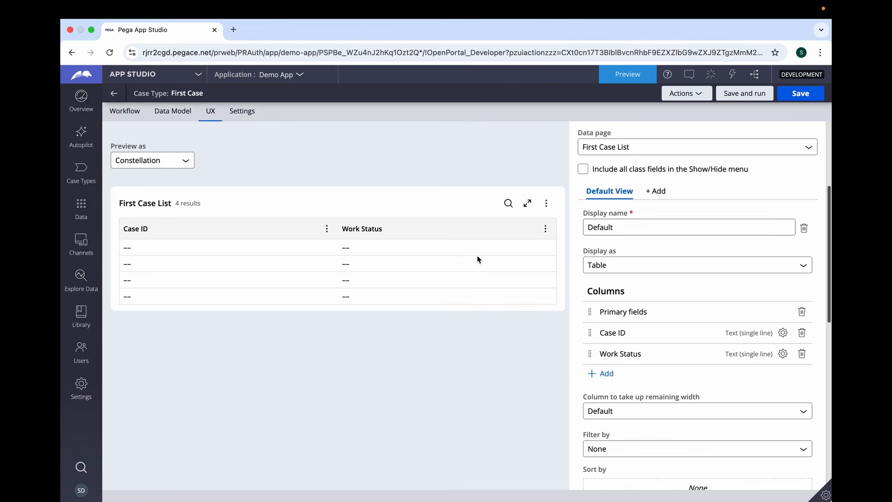
scroll(759, 187, "up", 1)
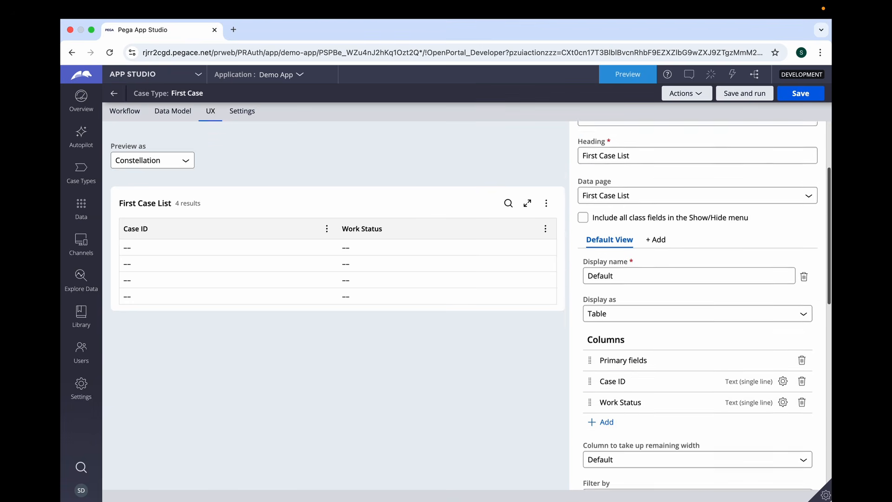
scroll(751, 154, "up", 2)
left_click(586, 135)
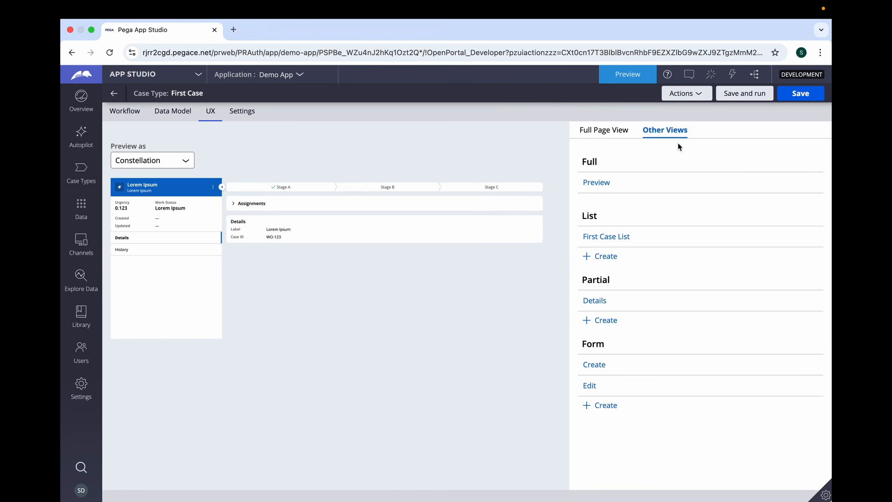
left_click(744, 92)
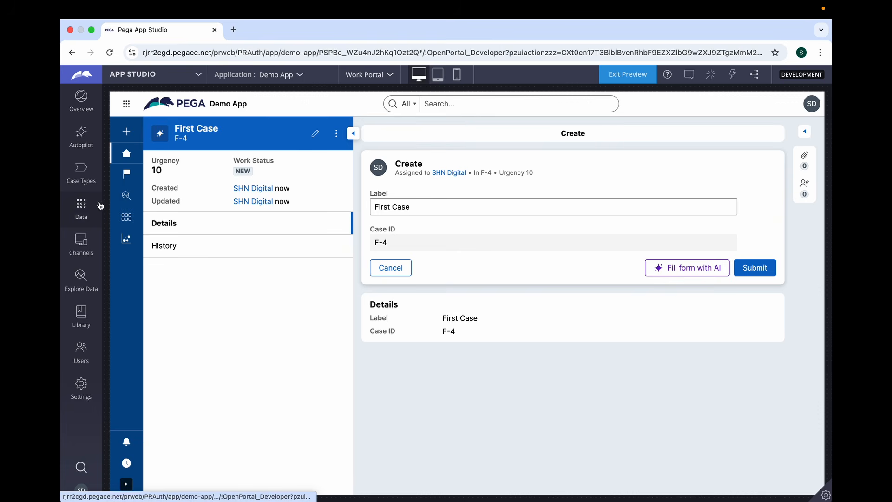
left_click(83, 173)
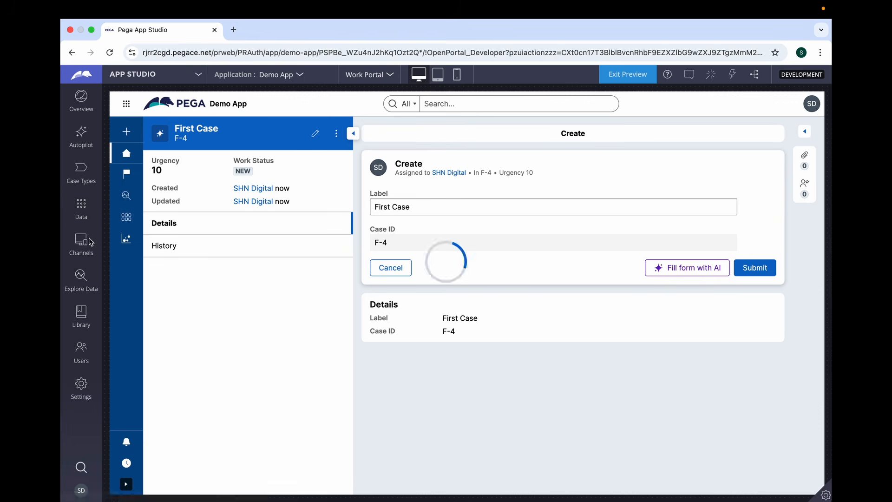
Step: Create a data object named Collect User Details, sourced from Pega, with its data model created manually
left_click(82, 217)
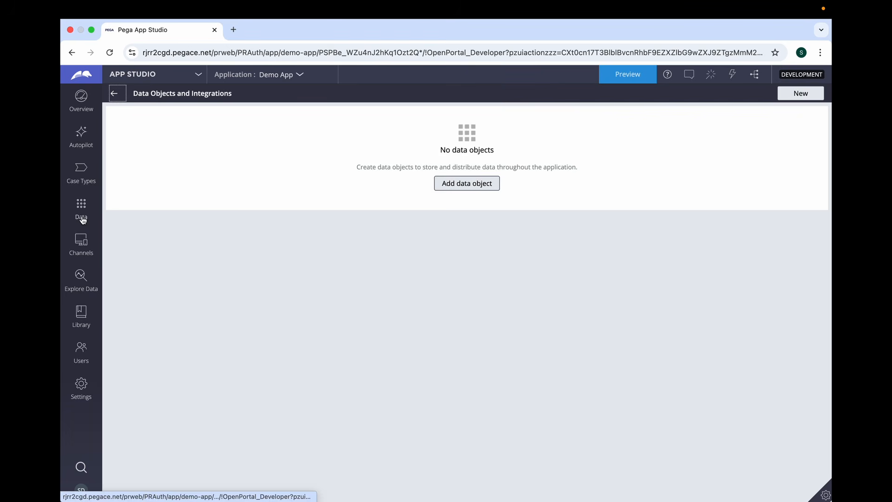
left_click(456, 189)
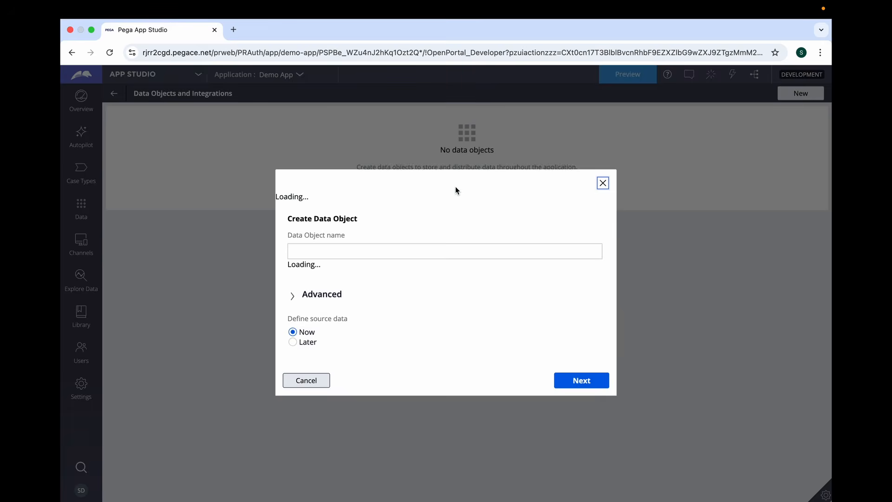
left_click(396, 246)
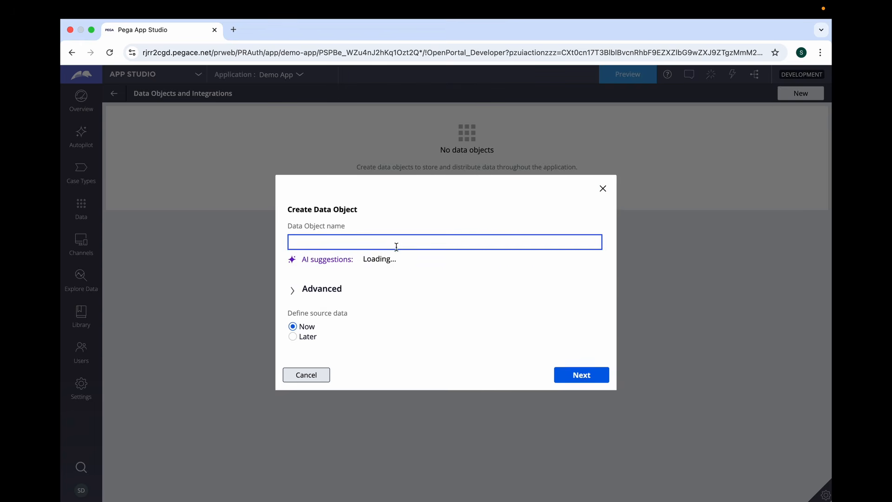
type("Collect")
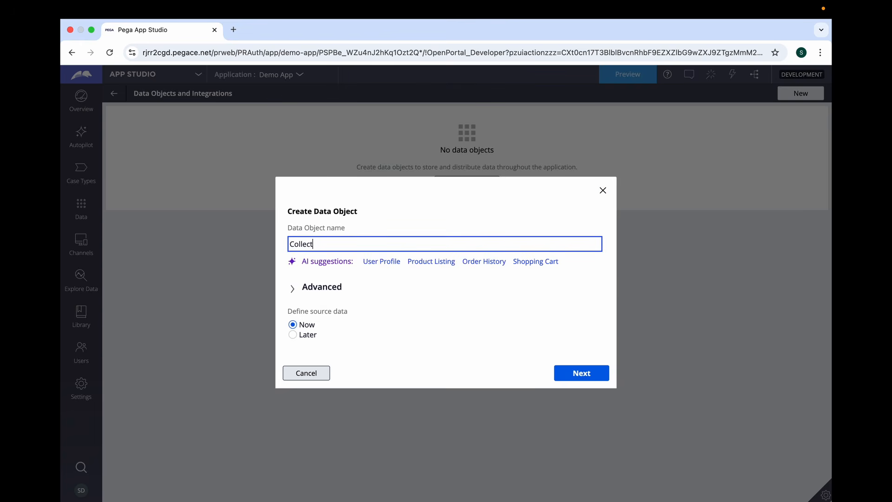
type(" User Details")
left_click(491, 217)
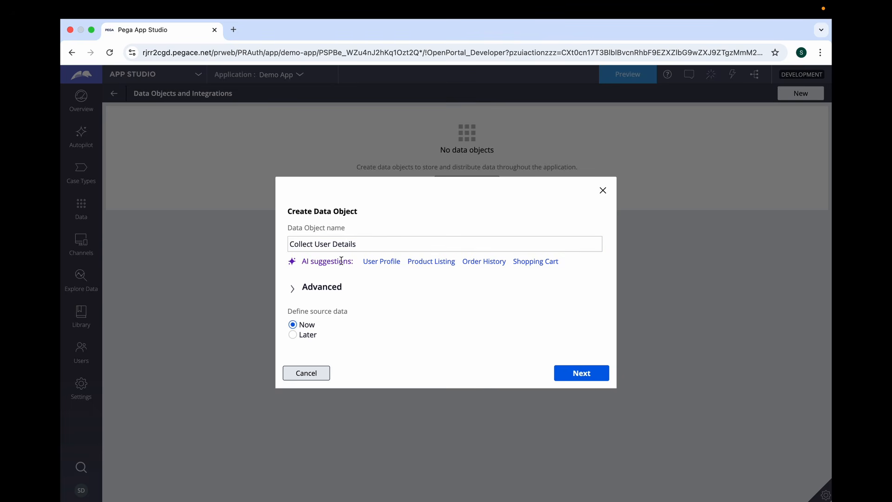
left_click_drag(302, 264, 346, 263)
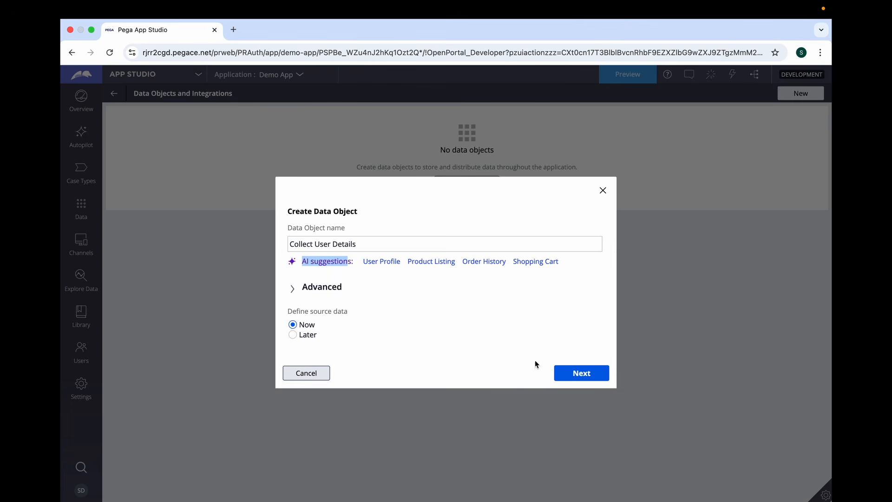
left_click(579, 379)
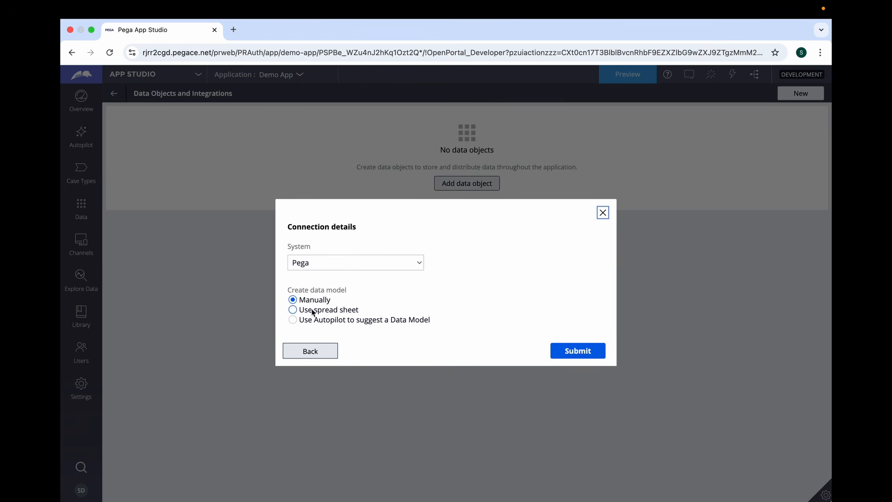
left_click(565, 354)
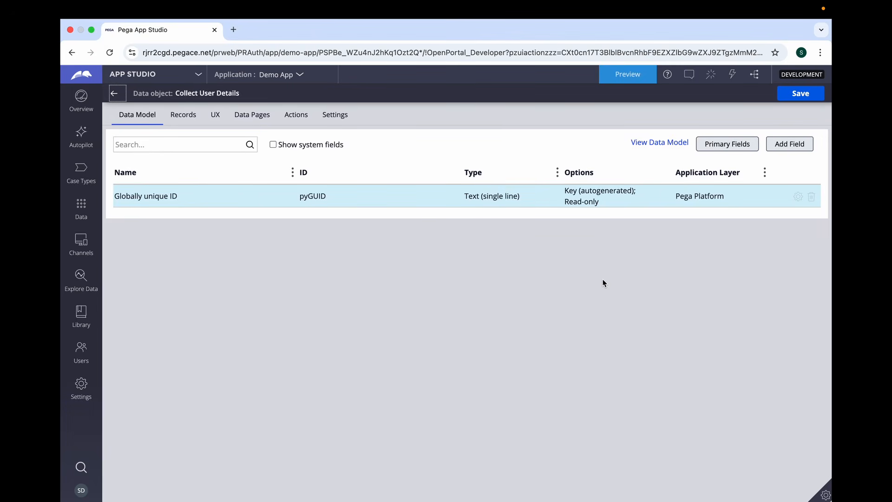
Step: Add single-line text fields First Name and Last Name to the Collect User Details data model
left_click(792, 146)
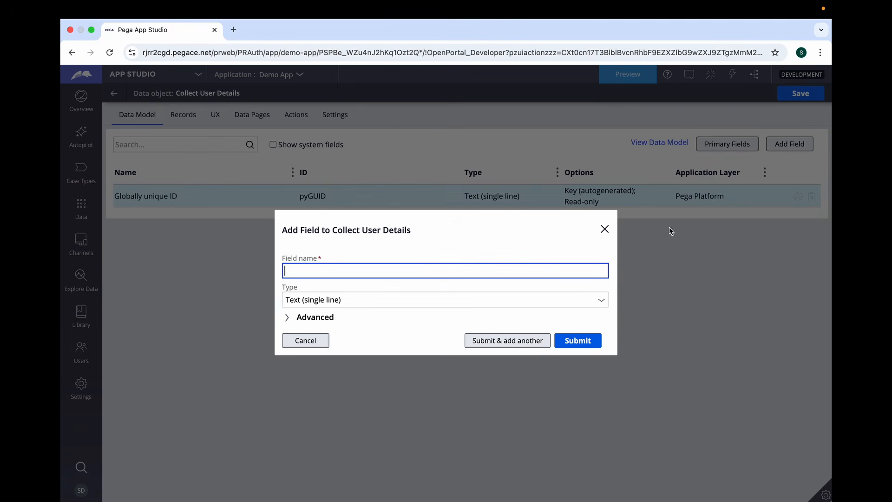
type("First Name")
left_click(478, 343)
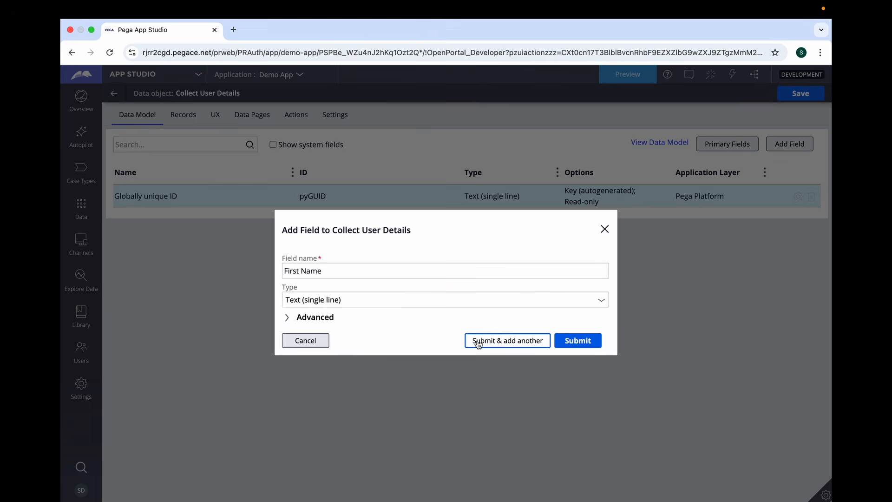
left_click(383, 273)
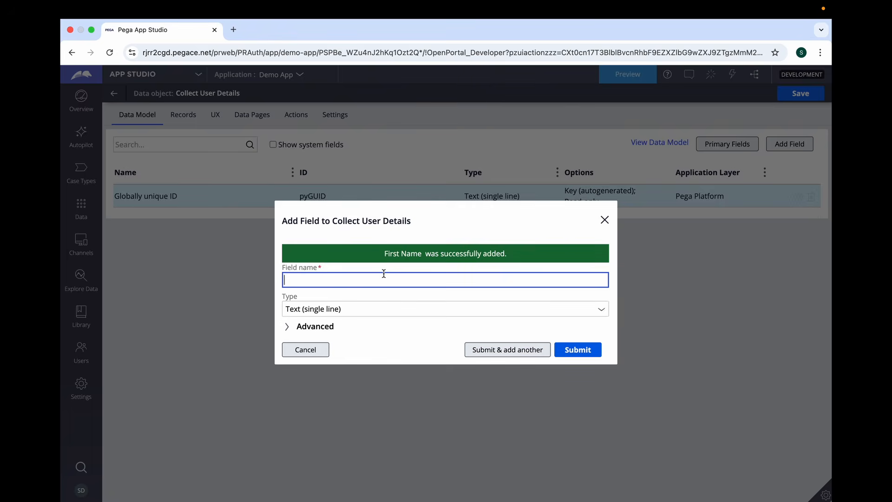
type("Last Name")
left_click(486, 350)
Step: Add a field named Email of type Email to Collect User Details
type("Email")
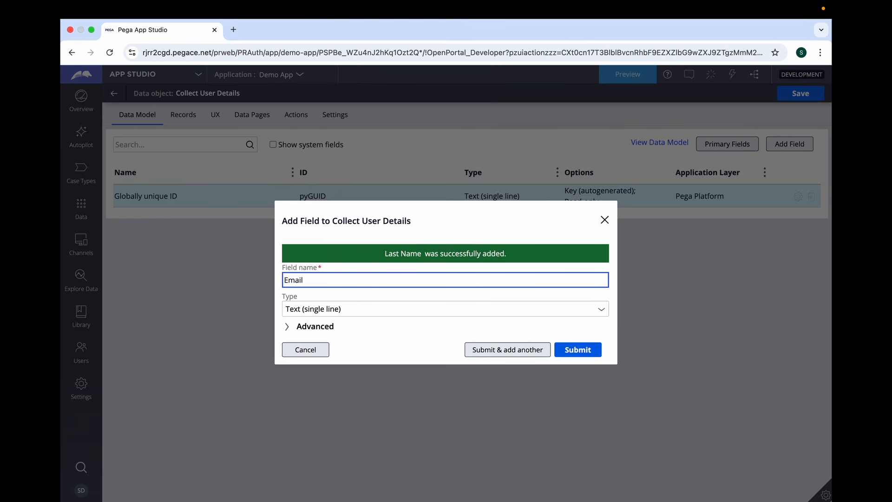
left_click(382, 340)
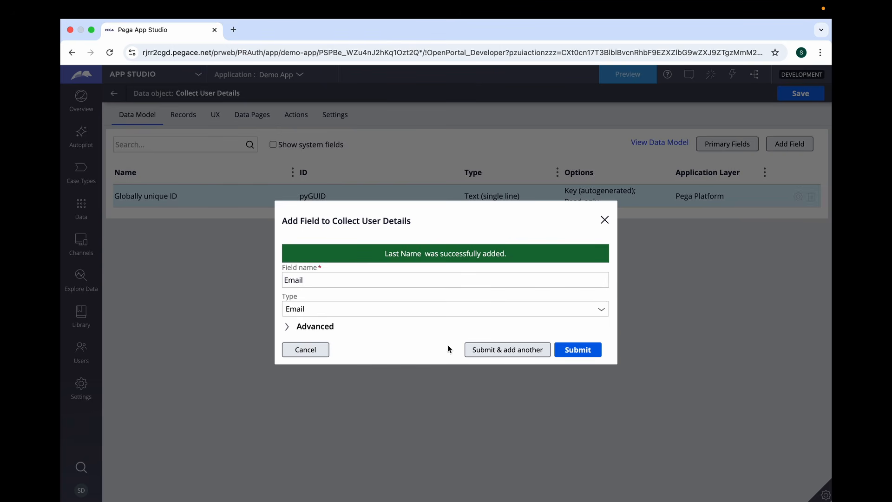
left_click(338, 281)
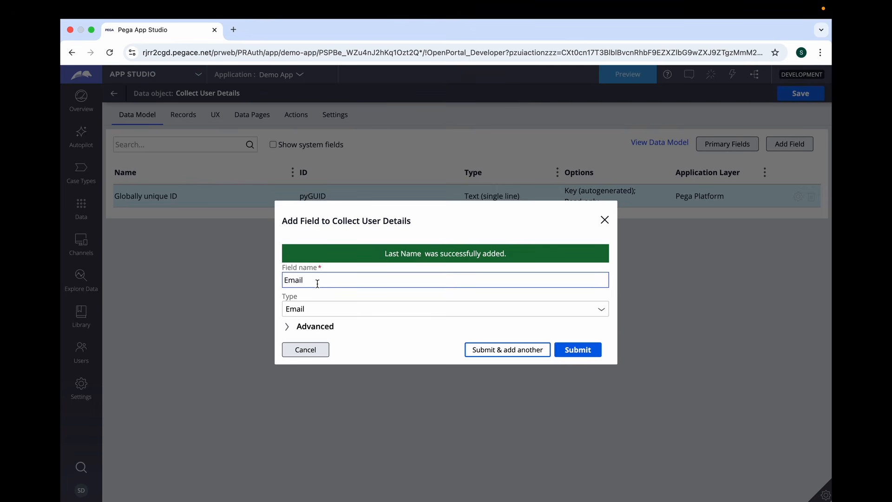
key("Return")
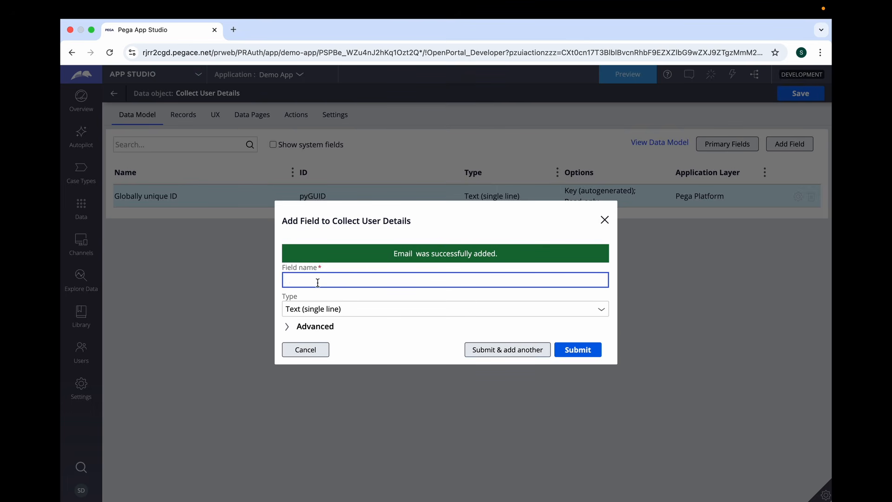
Step: Add a field named Phone of type Phone to Collect User Details, keeping its advanced settings at their defaults
type("Phone")
left_click(371, 340)
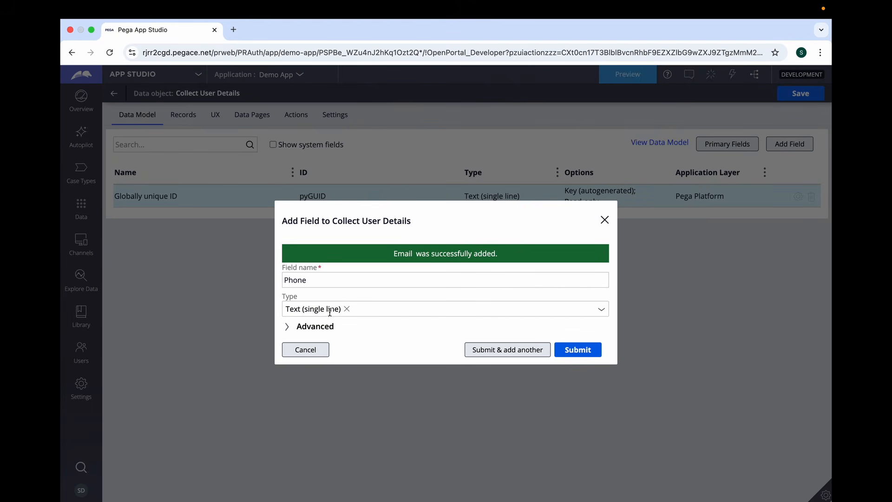
left_click(346, 309)
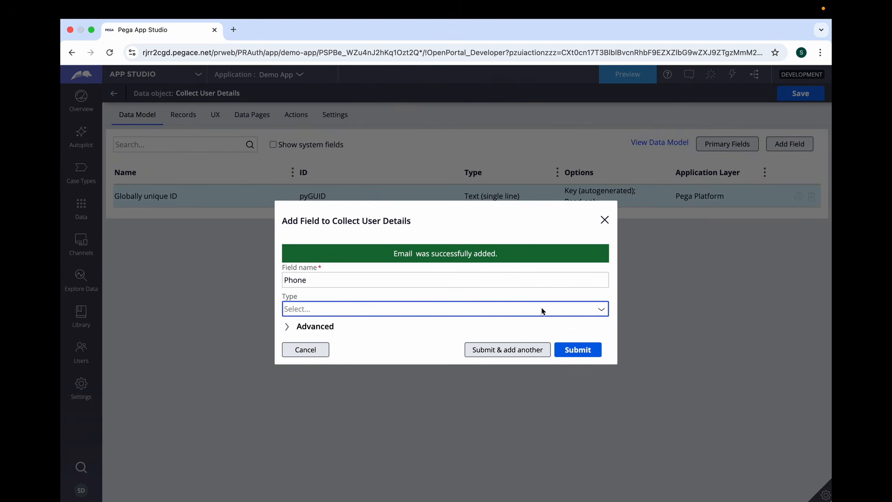
left_click(601, 309)
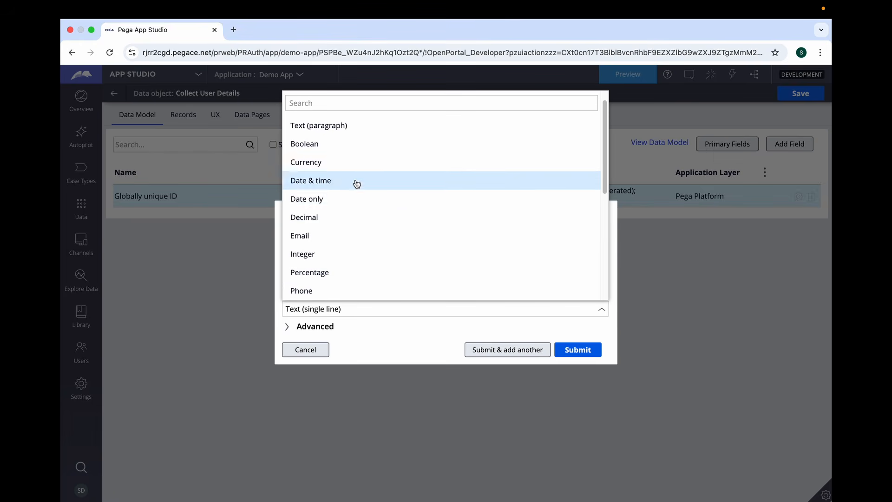
left_click(314, 290)
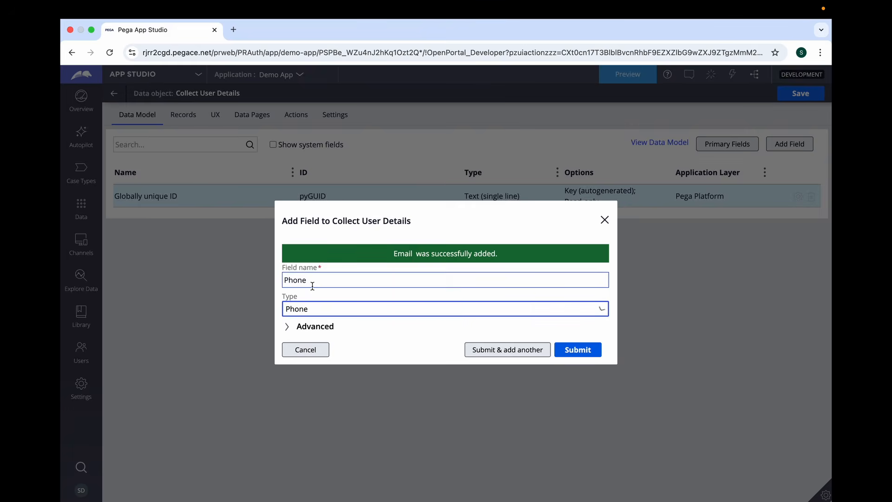
left_click(449, 330)
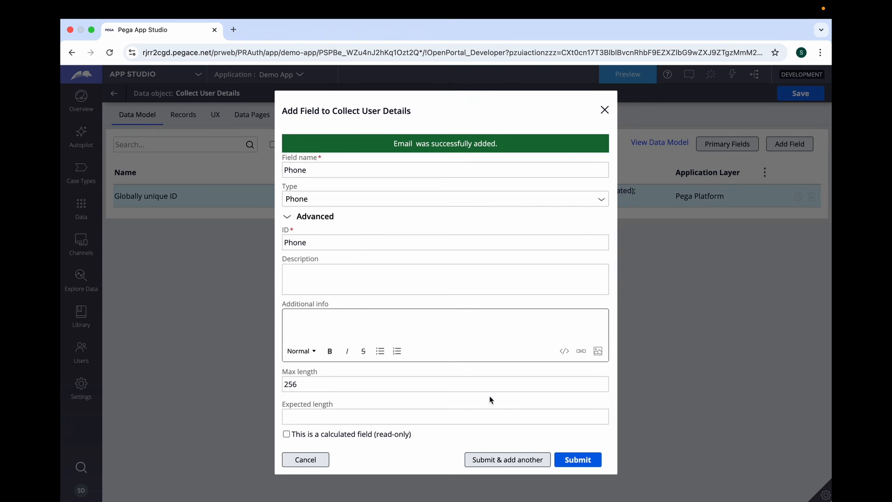
left_click(444, 286)
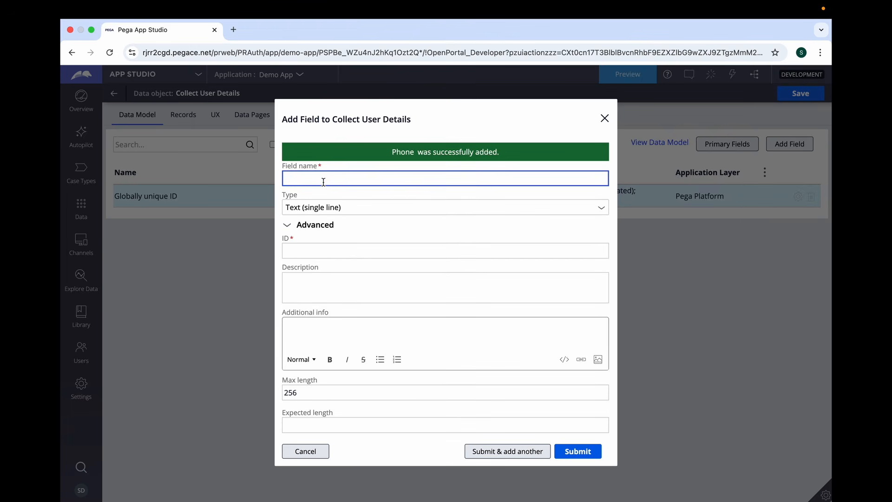
Step: Add a single-line text field named Occupation as the last field and finish adding fields
left_click(288, 226)
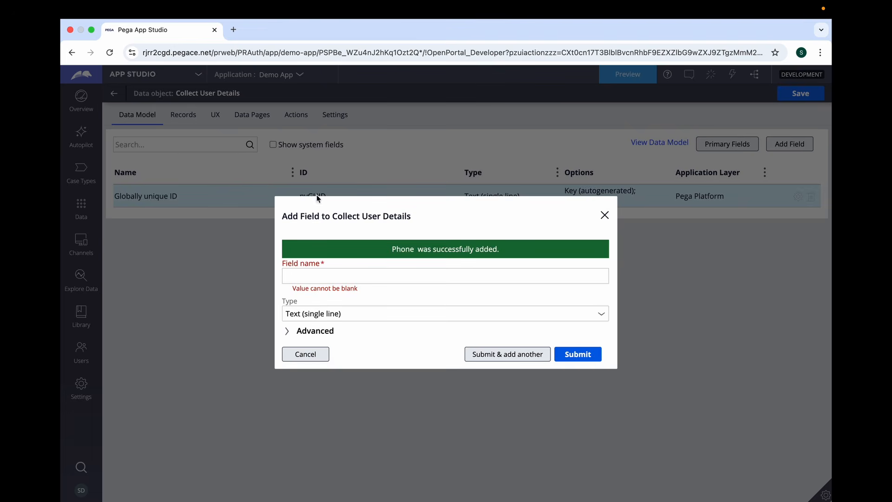
left_click(356, 275)
type("Occupation")
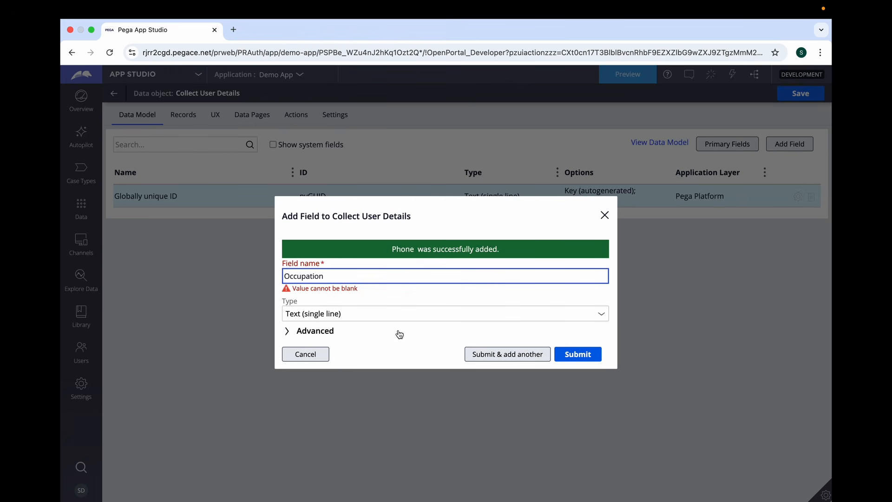
left_click(394, 354)
left_click(586, 351)
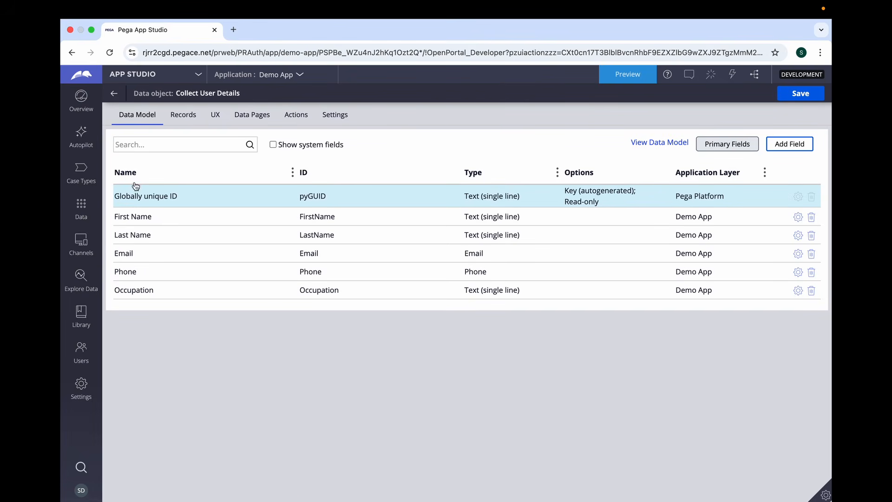
Step: Compare the fields of the data object's Create form view with its configured primary fields, leaving the configuration unchanged
left_click(214, 118)
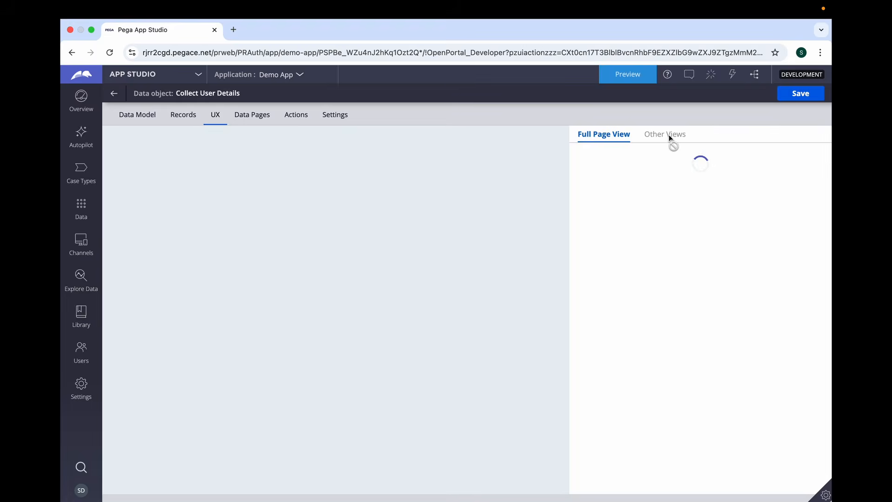
left_click(668, 136)
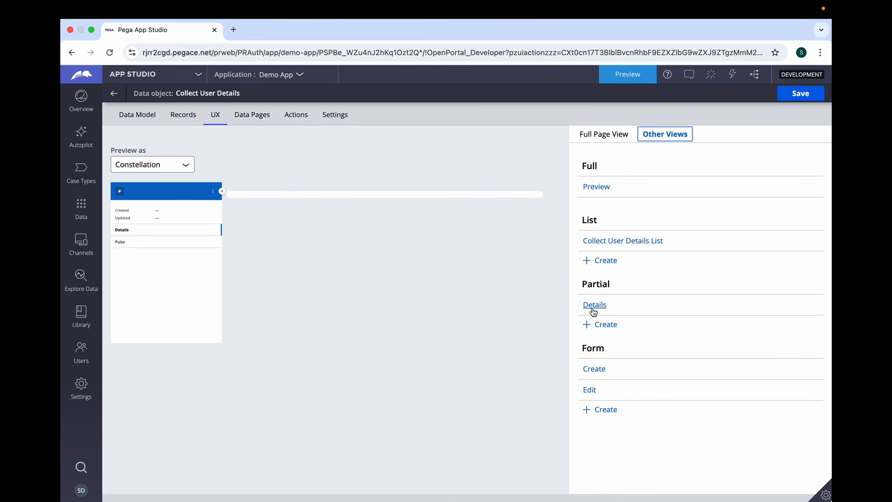
left_click(599, 372)
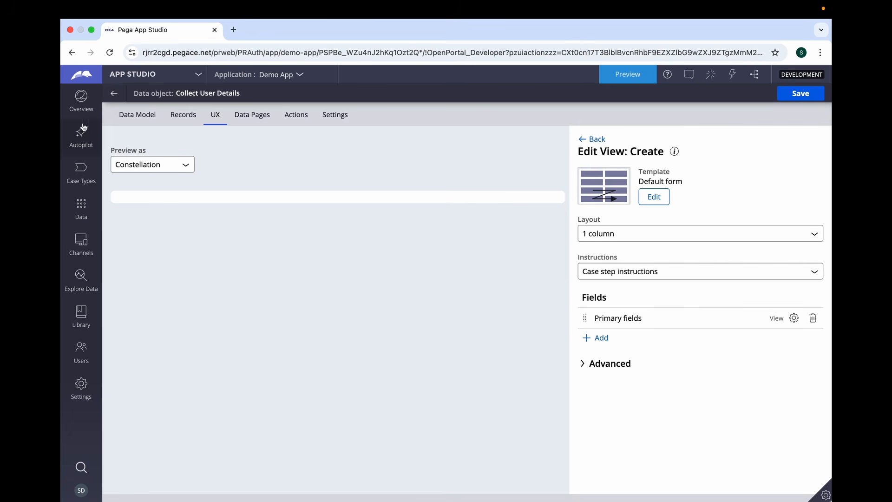
left_click(137, 116)
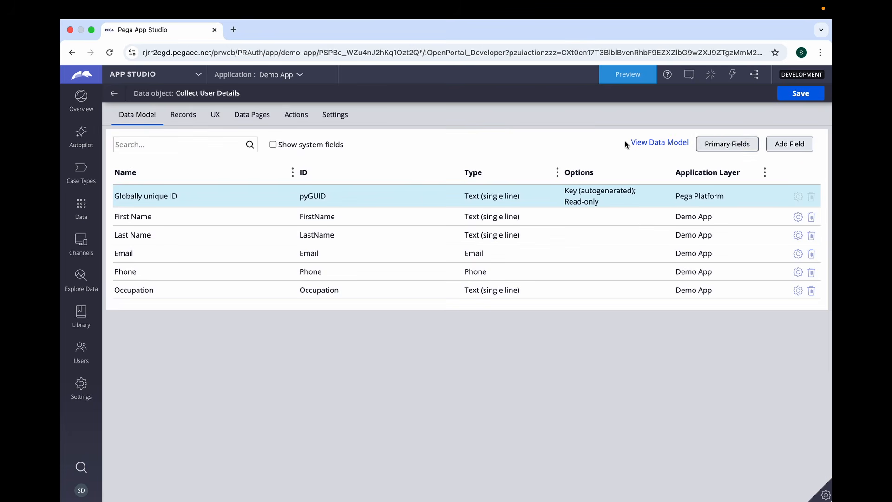
left_click(728, 145)
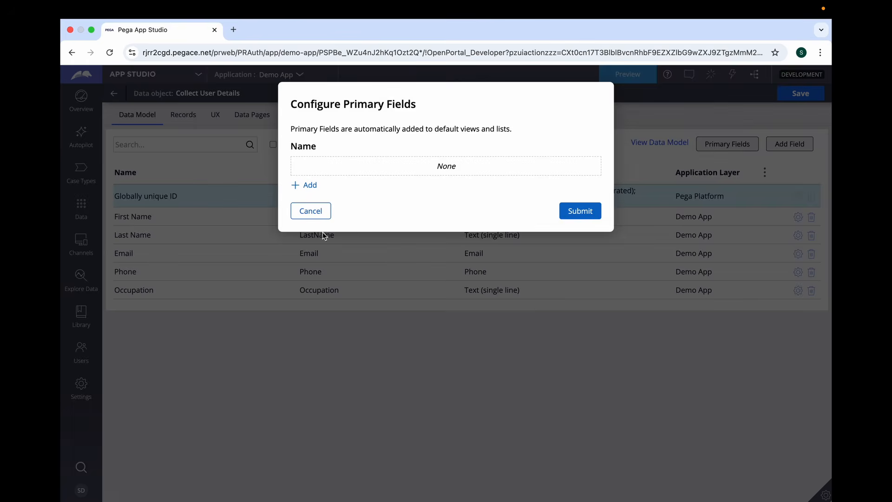
left_click(309, 211)
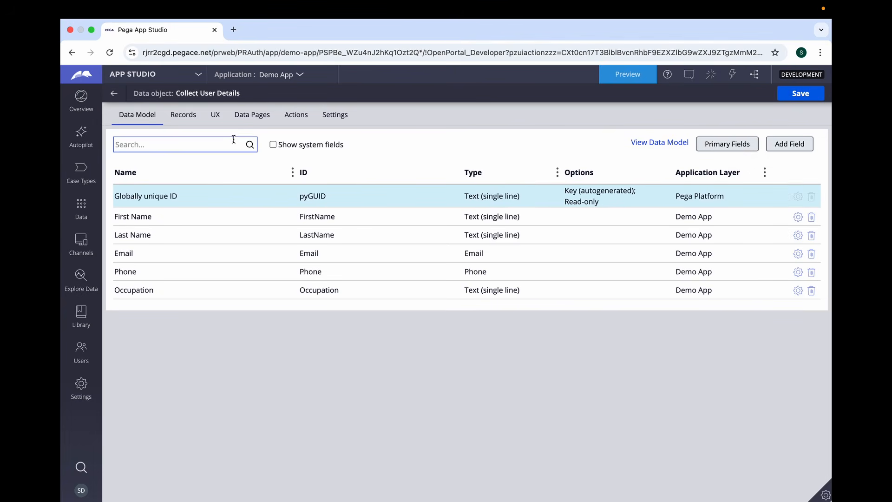
Step: Check the Create form view of Collect User Details again and look at the data object's records
left_click(216, 116)
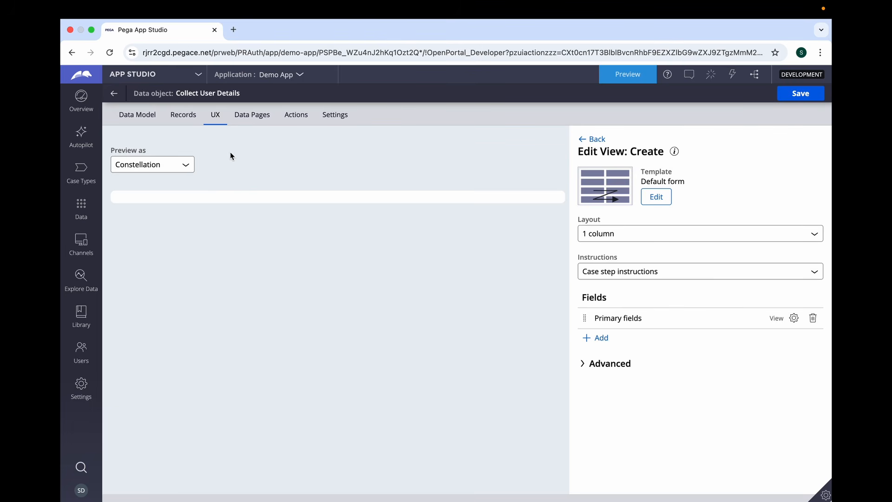
left_click(179, 122)
left_click(152, 123)
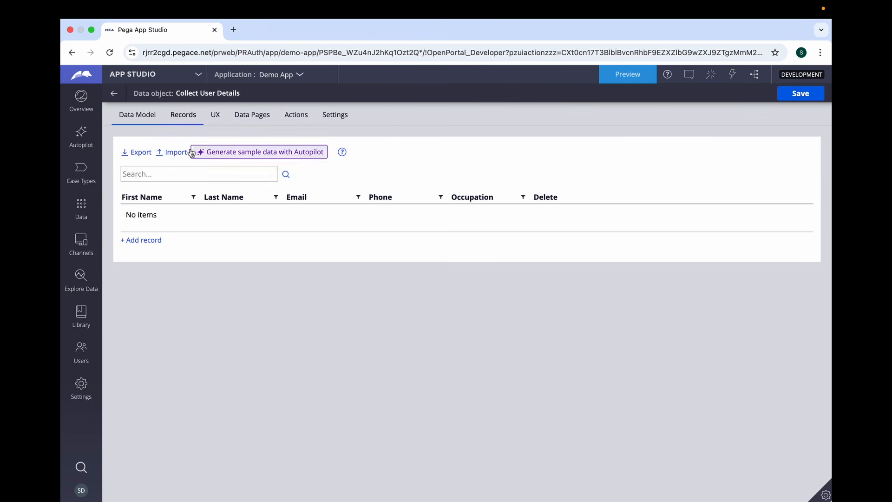
Step: Add First Name as a primary field in the Collect User Details data model
left_click(148, 117)
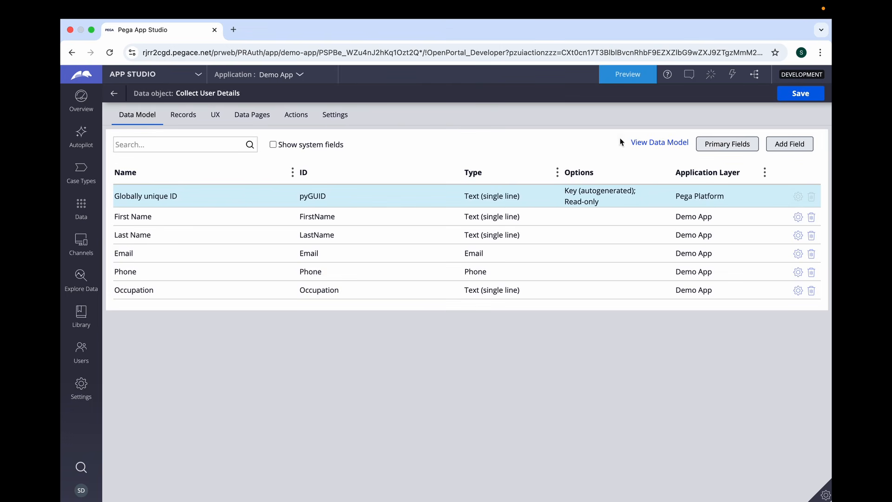
left_click(709, 145)
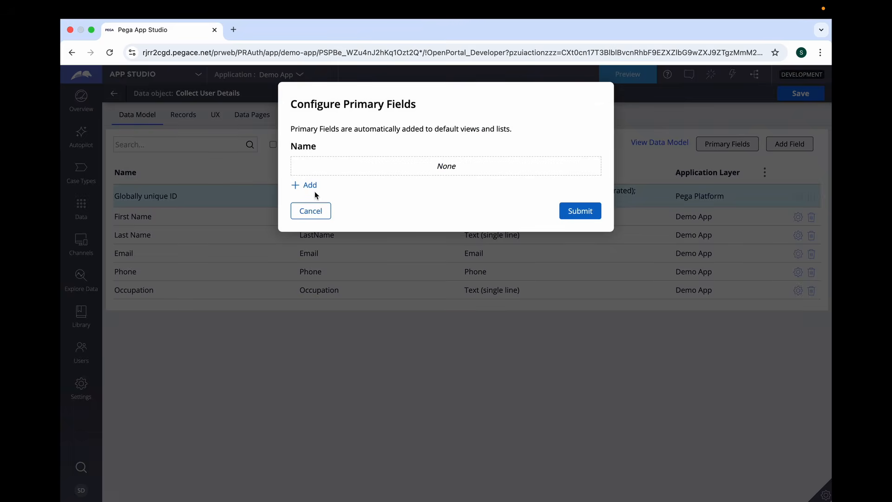
left_click(310, 187)
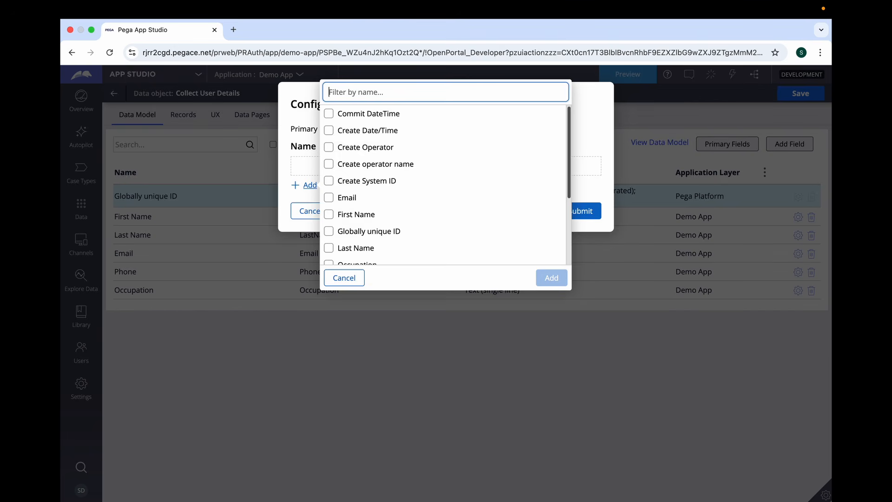
type("First")
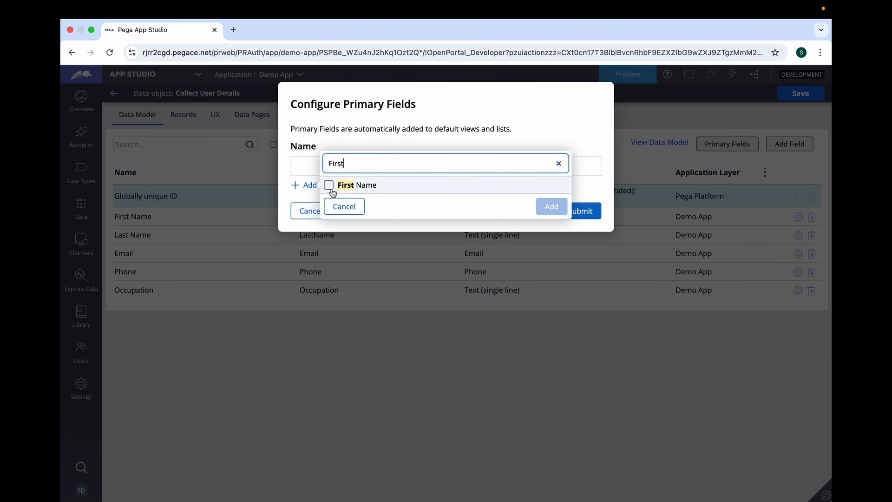
left_click(328, 185)
left_click(550, 208)
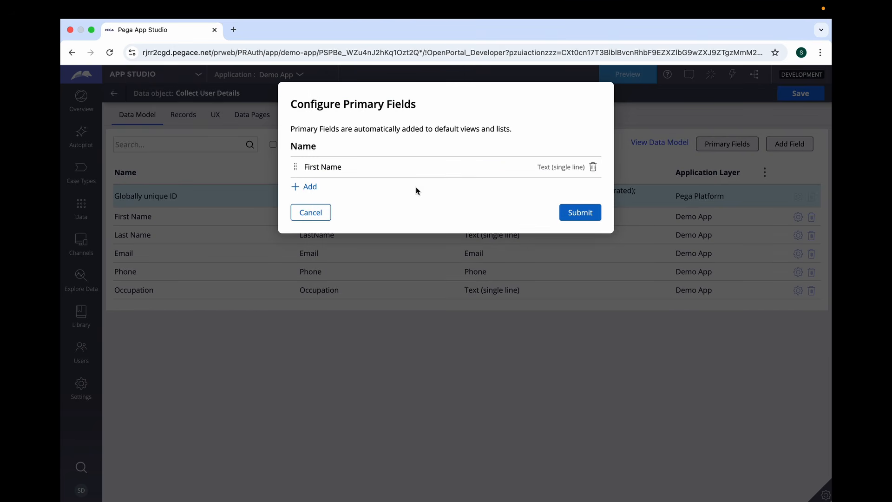
Step: Add Last Name and Occupation as further primary fields and submit the primary field configuration
left_click(308, 188)
type("Last")
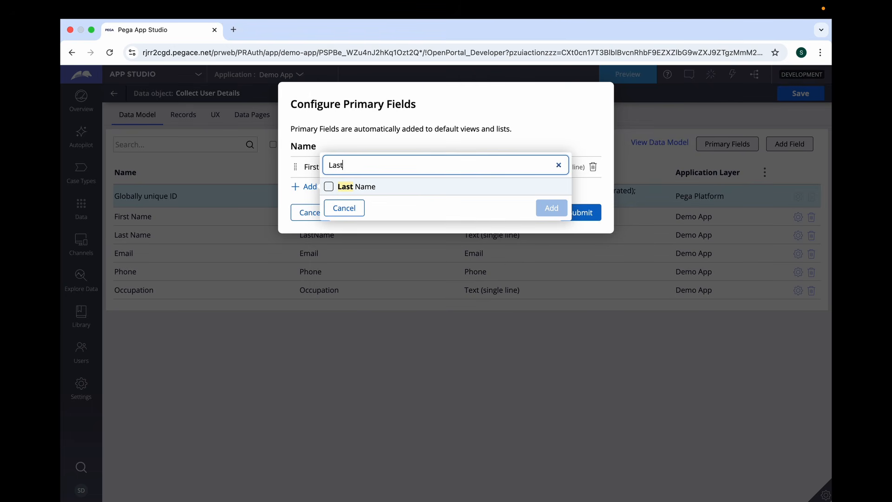
left_click(328, 186)
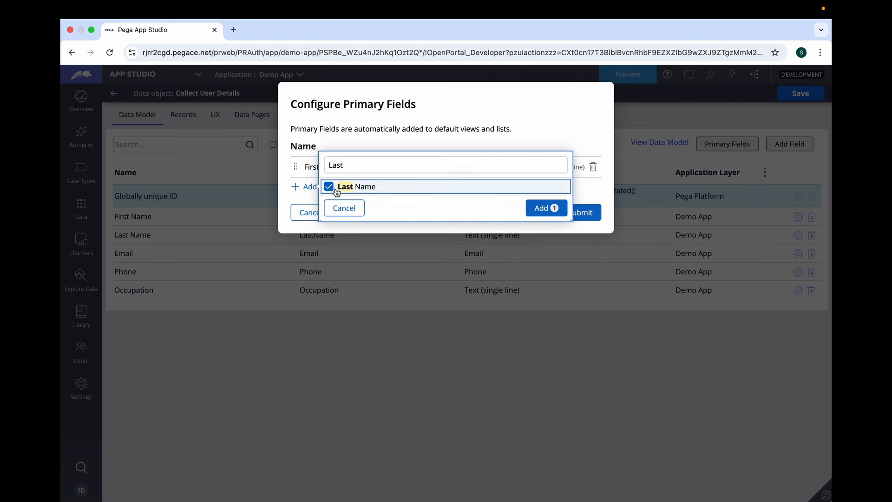
left_click(542, 210)
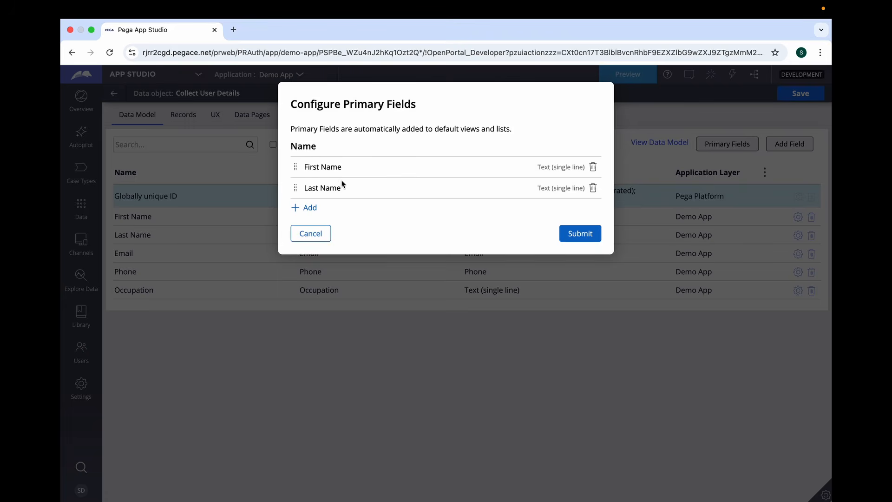
left_click(306, 208)
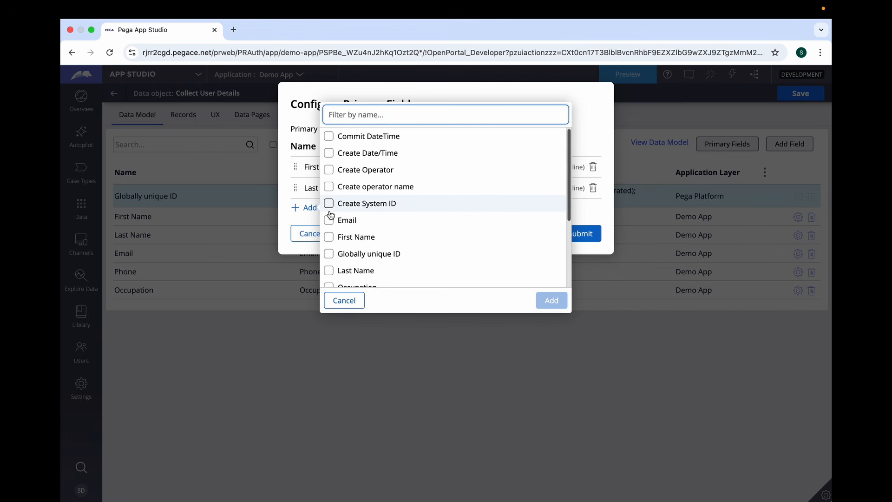
type("Occu")
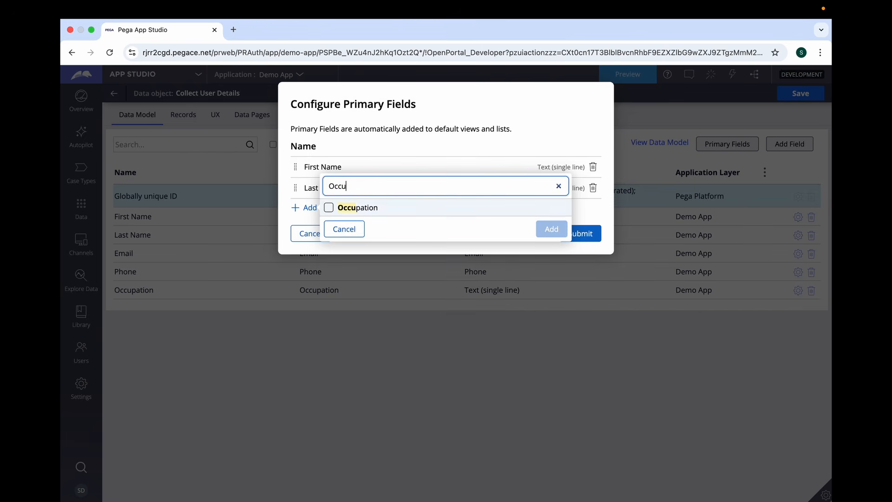
left_click(328, 207)
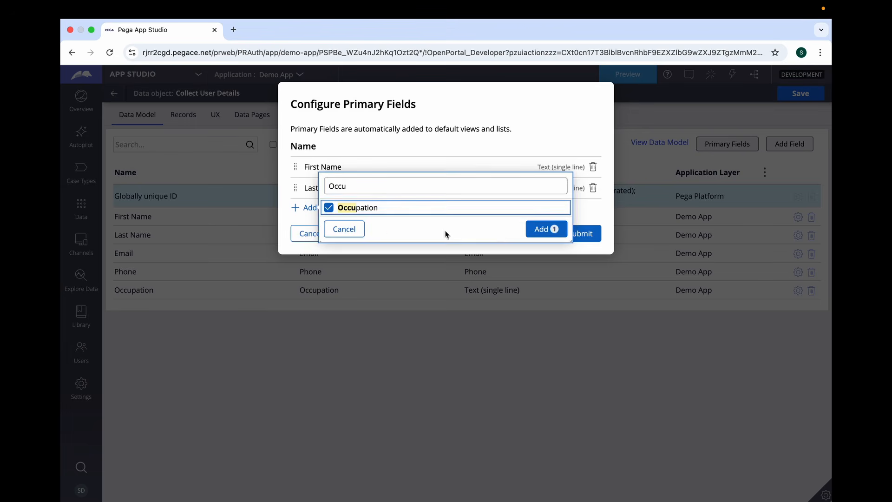
left_click(546, 229)
left_click(580, 254)
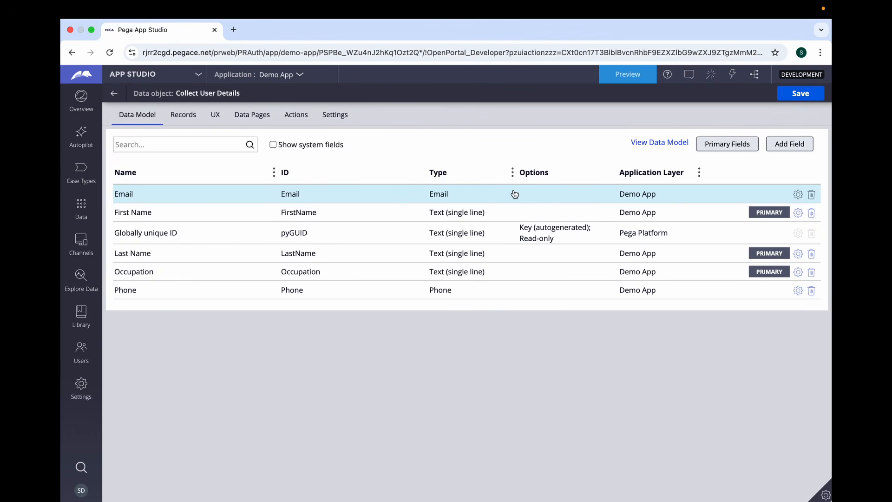
Step: Try to create a new form view named Collect User Details for the data object, using the Default form template
left_click(216, 116)
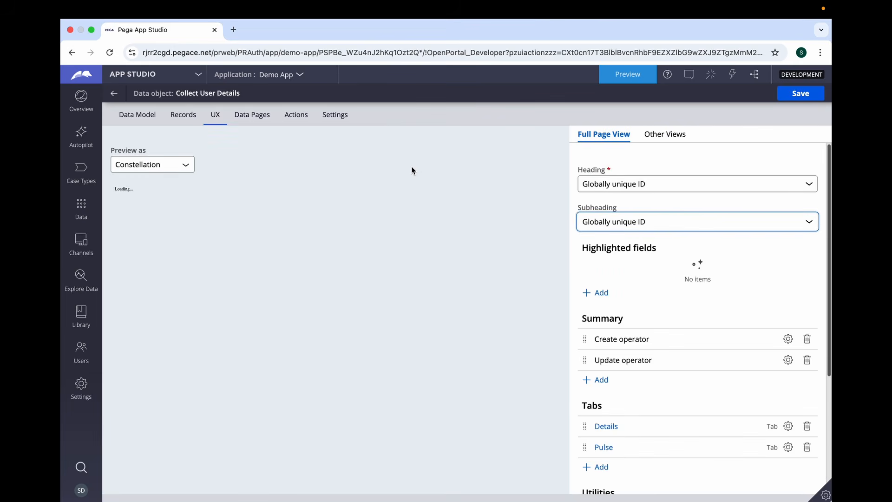
left_click(675, 137)
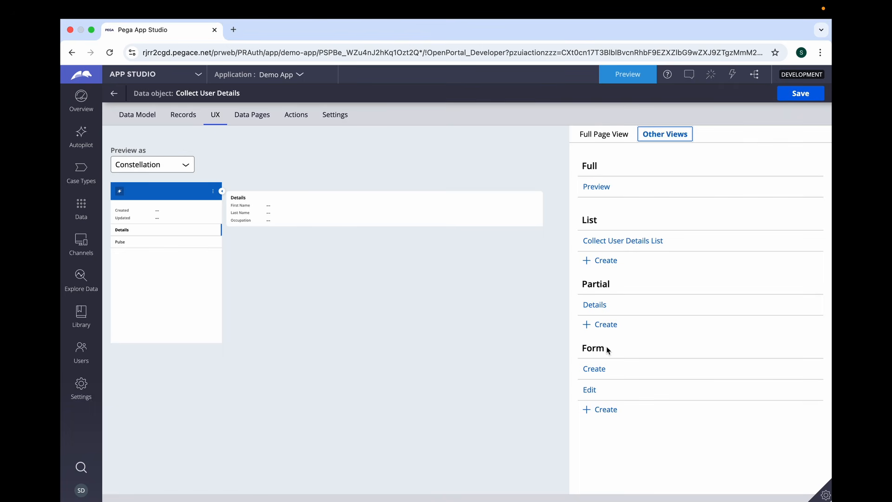
left_click_drag(607, 349, 584, 350)
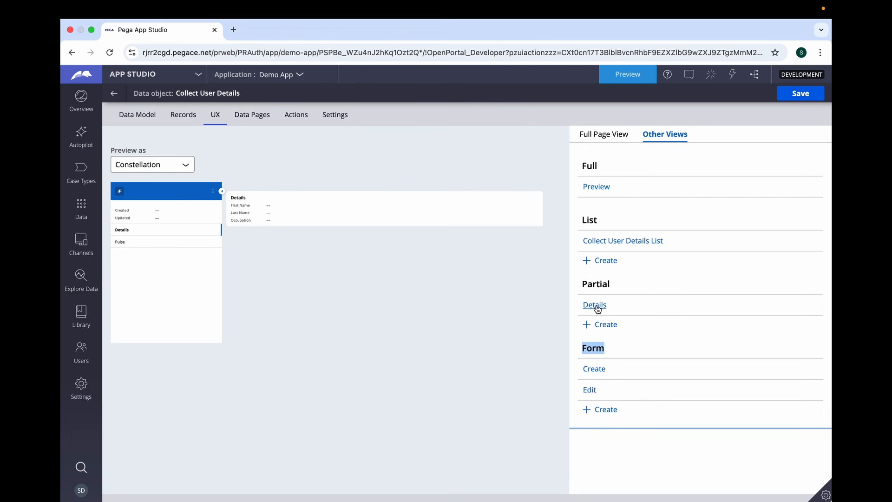
left_click(603, 409)
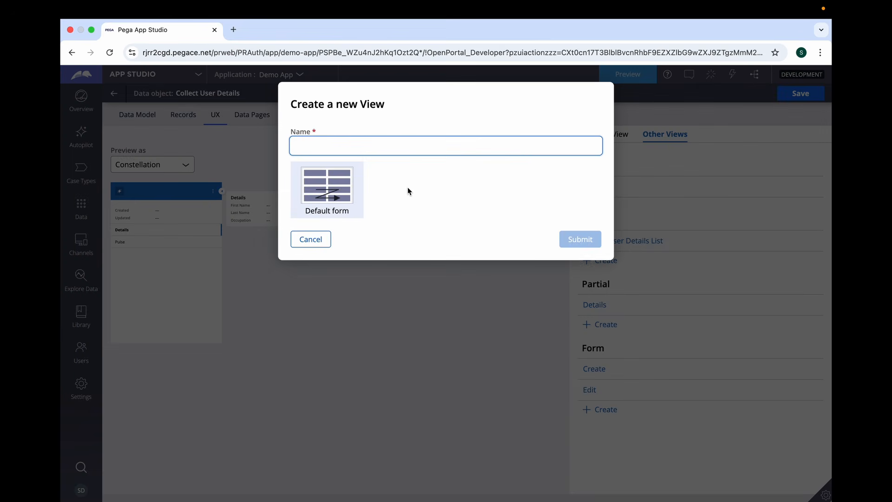
type("Collect User Details")
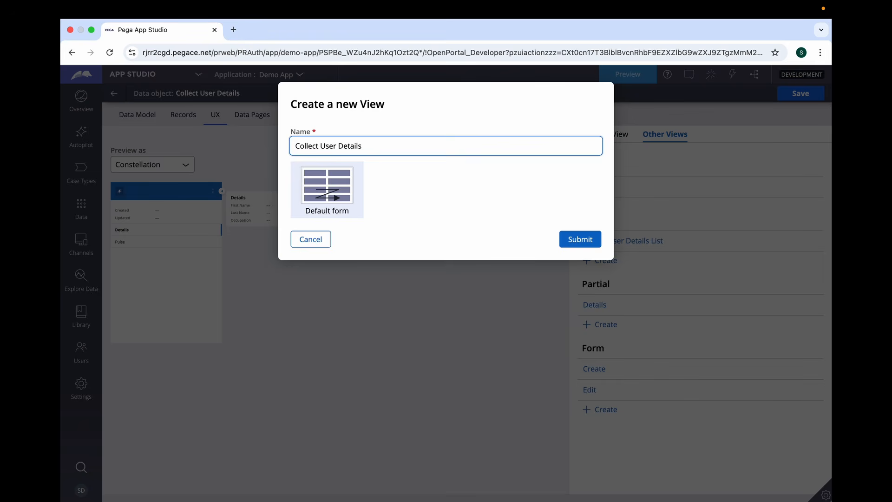
left_click(407, 187)
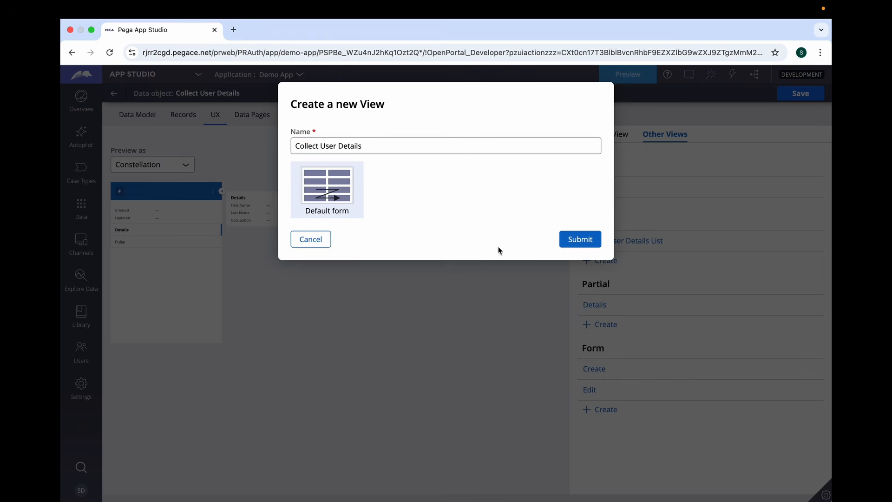
left_click(580, 240)
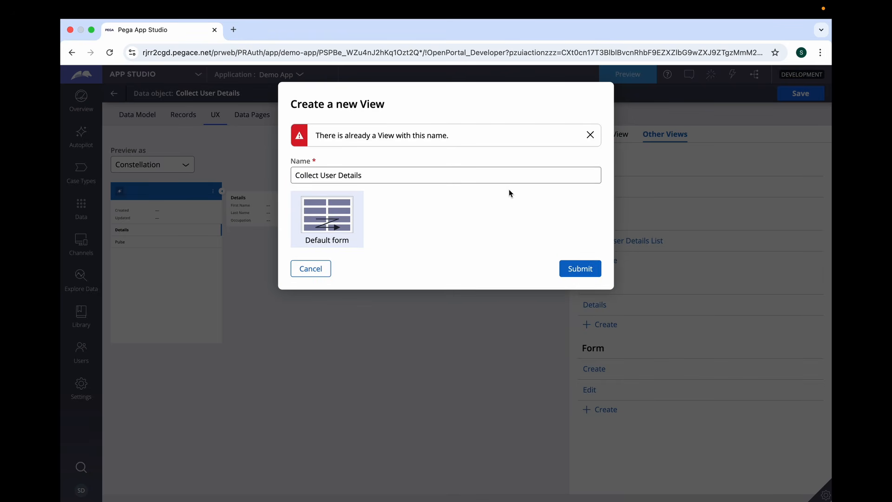
Step: Change the new form view's name to Collect User Data and submit it
double_click(329, 176)
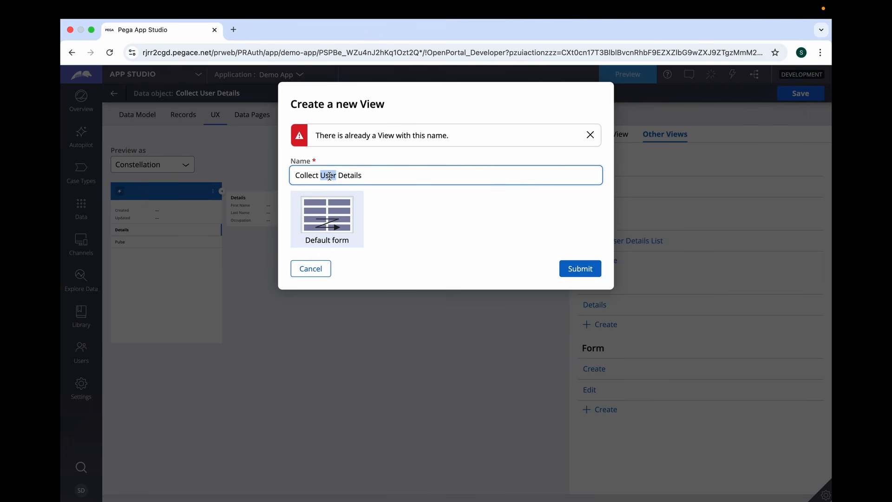
double_click(349, 177)
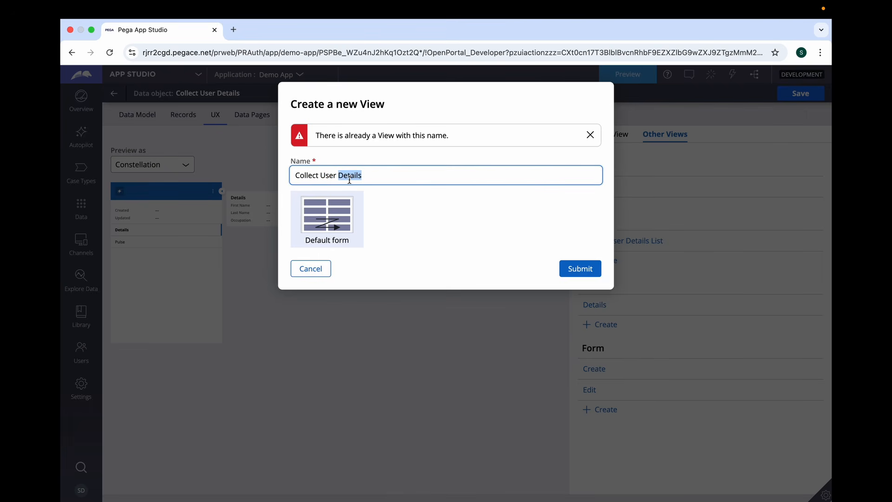
type("Dat")
left_click(569, 269)
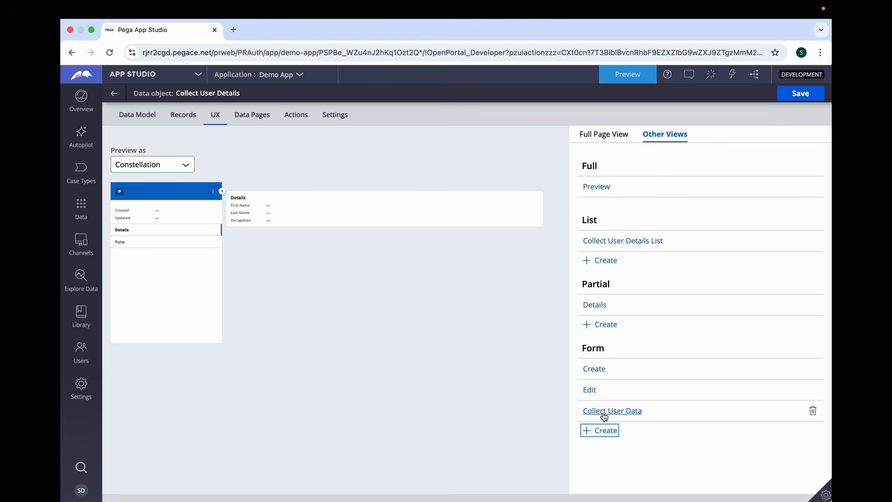
Step: Add the fields Email, First Name, Last Name, Occupation and Phone to the Collect User Data form view
left_click(603, 413)
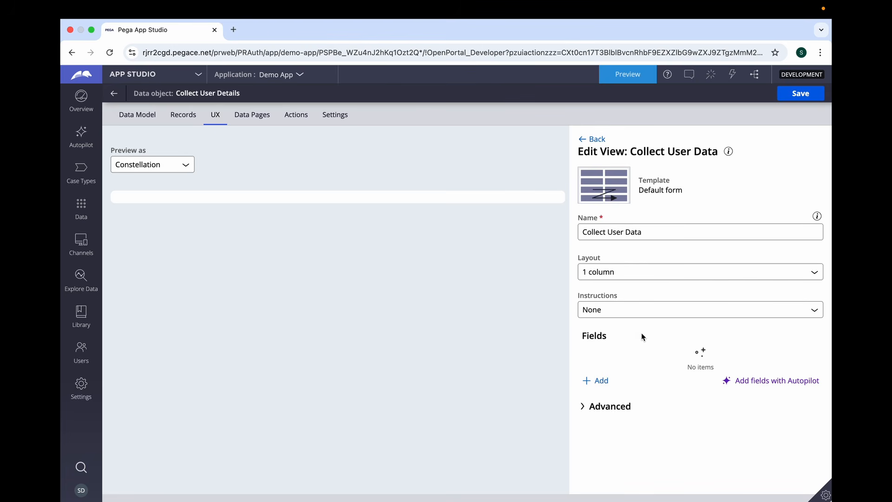
left_click(597, 380)
left_click(652, 371)
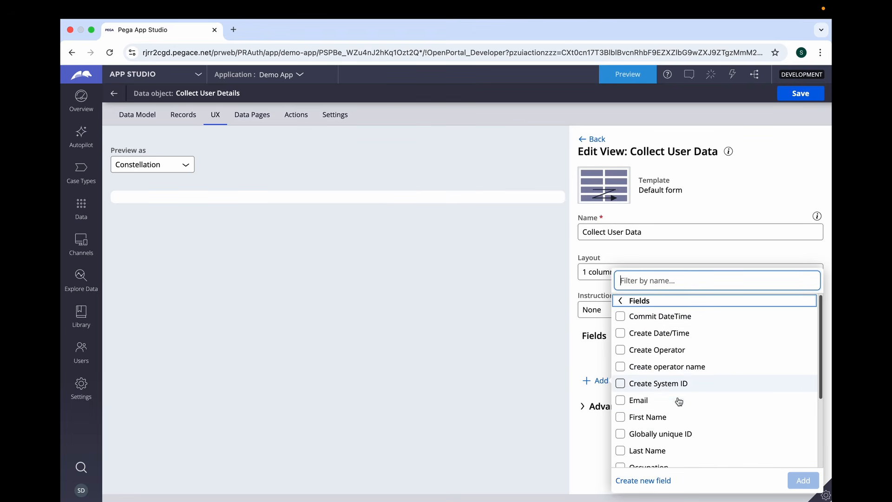
left_click_drag(822, 369, 806, 420)
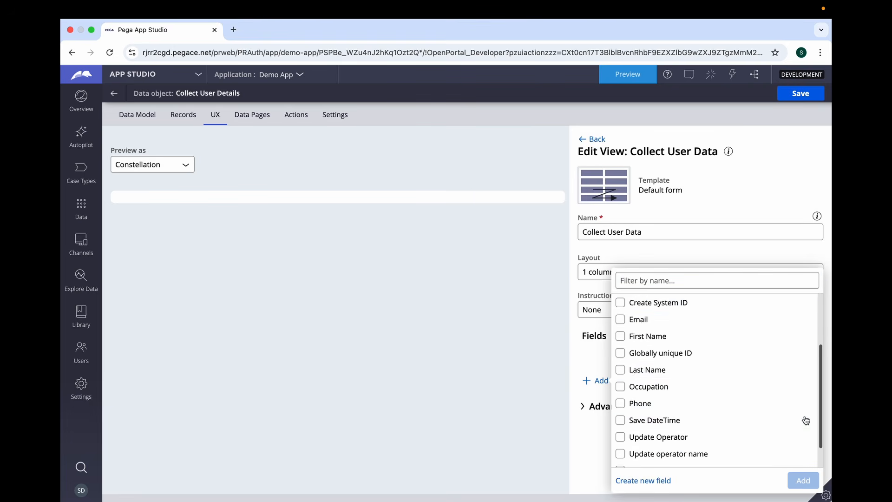
left_click(620, 336)
left_click(620, 370)
left_click(620, 403)
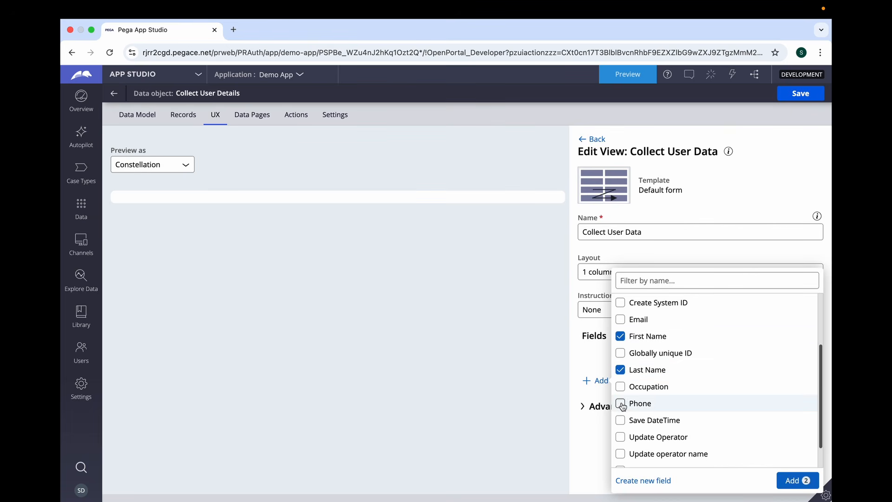
left_click(620, 319)
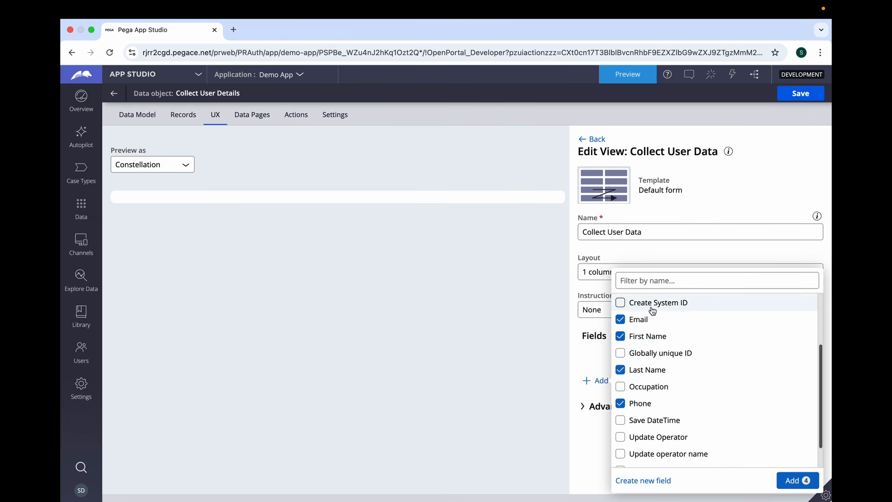
left_click_drag(821, 400, 818, 310)
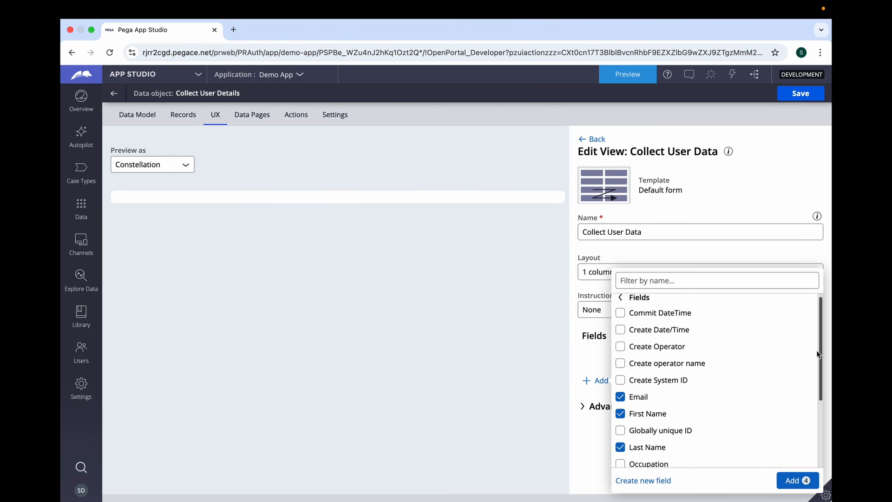
scroll(812, 374, "down", 3)
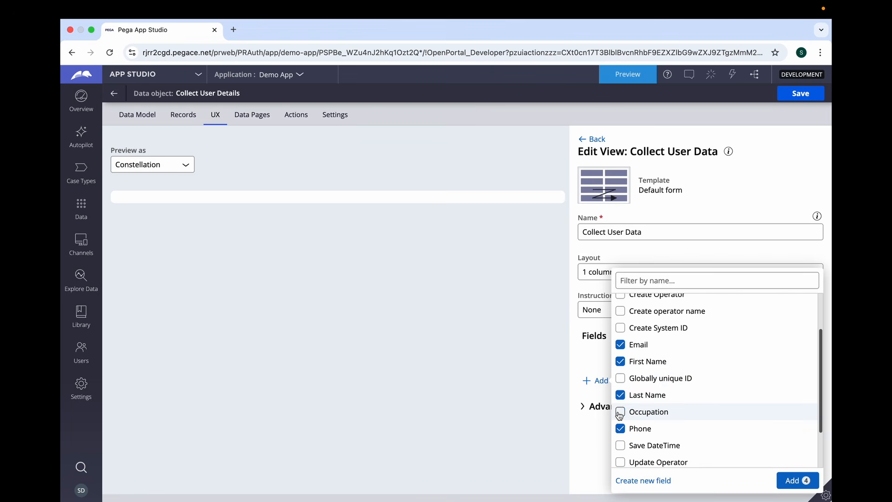
left_click(620, 412)
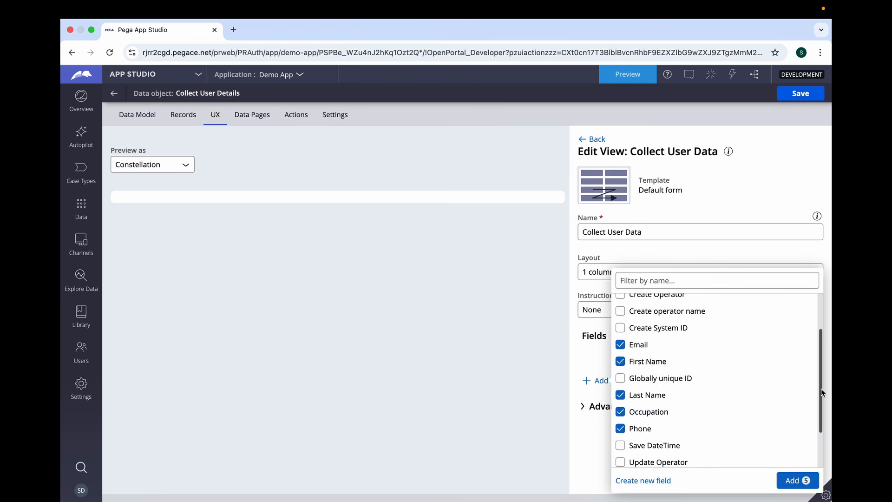
left_click_drag(821, 389, 818, 356)
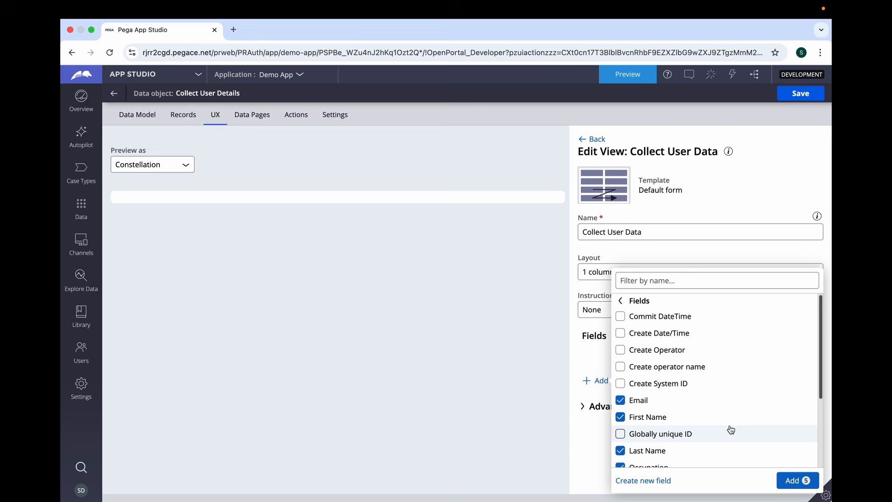
left_click(798, 479)
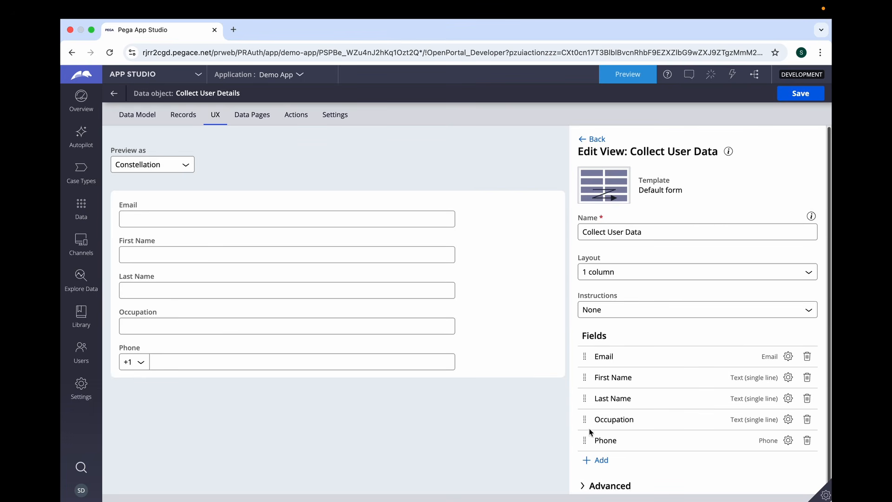
Step: Reorder the form view's fields to First Name, Last Name, Phone, Email, Occupation, and go to the application's case types
left_click_drag(584, 419, 586, 444)
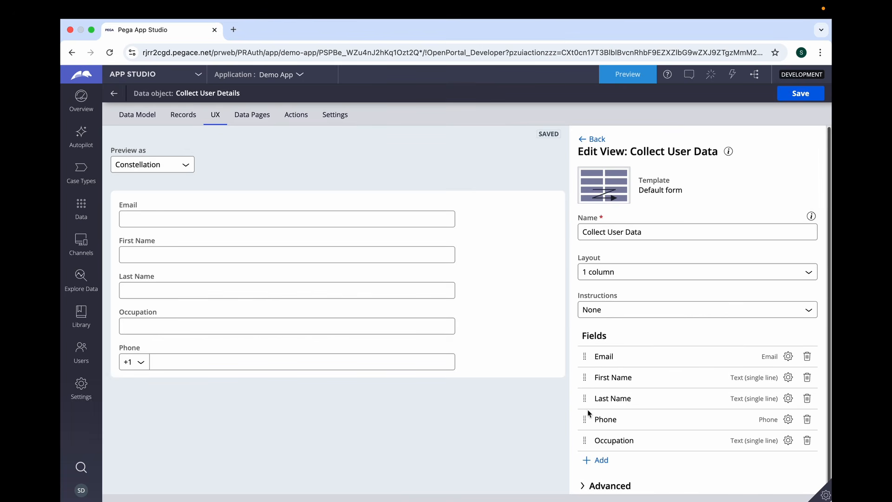
left_click_drag(585, 356, 584, 421)
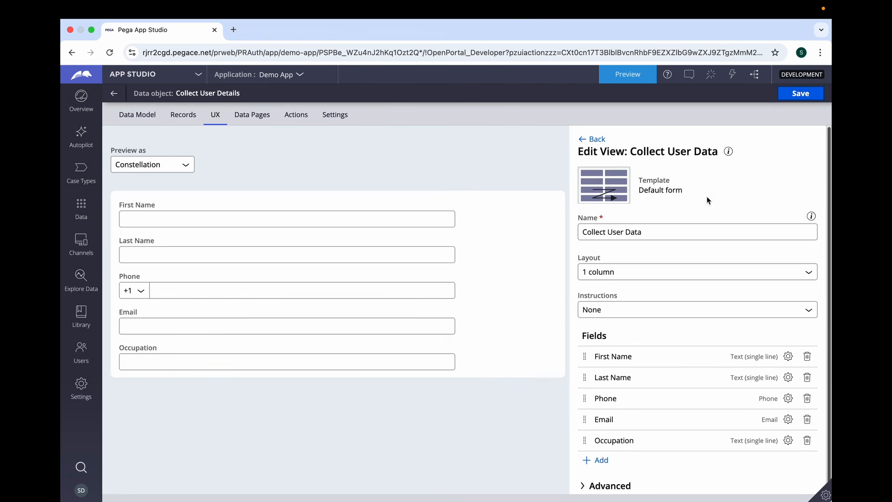
left_click(77, 177)
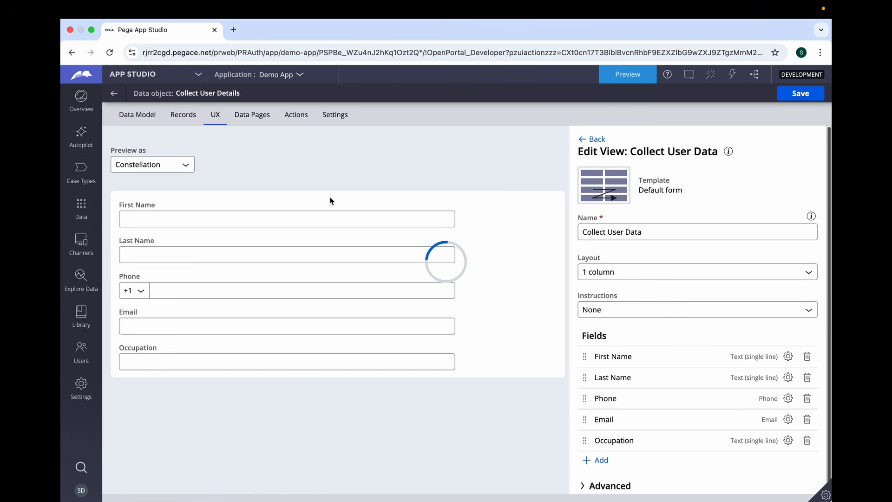
Step: Open the First Case case type and delete the Create form step from its Create stage
left_click(80, 173)
left_click(131, 174)
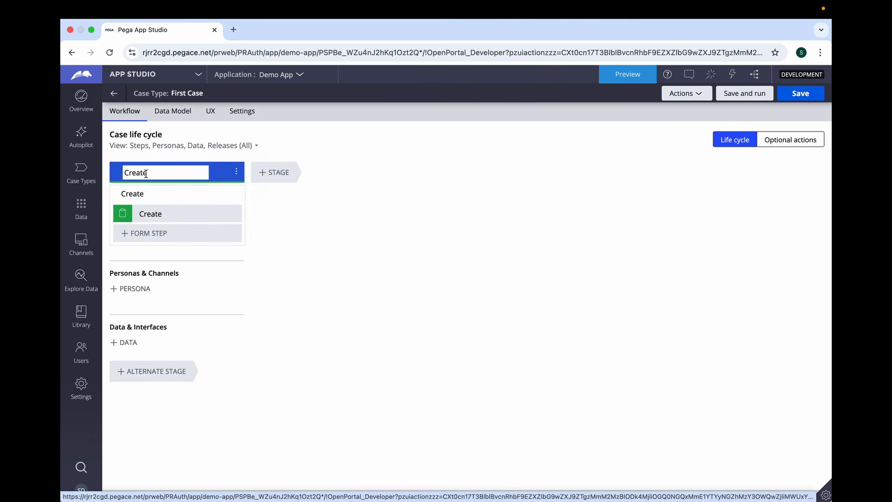
left_click(145, 173)
mouse_move(229, 215)
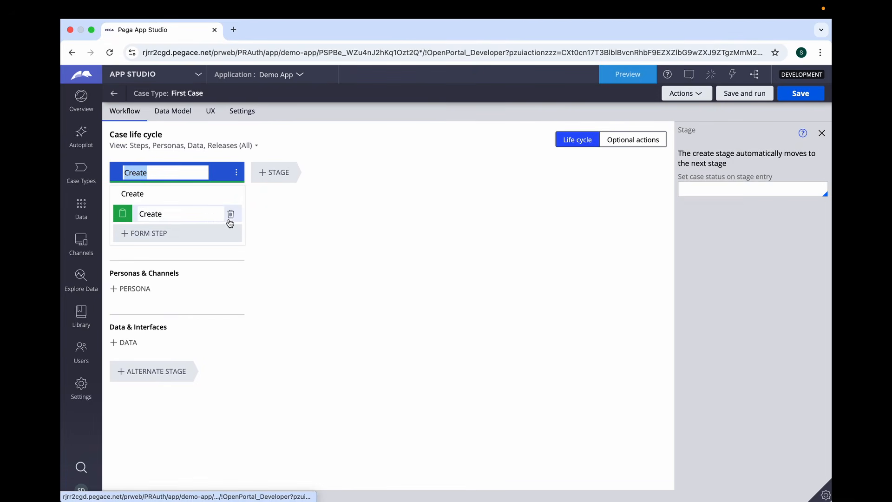
left_click(230, 214)
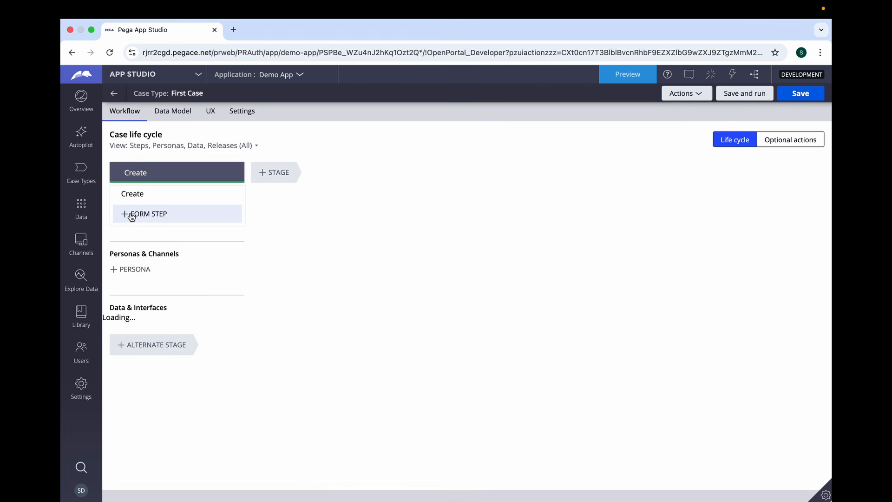
Step: Add a form step named Collect User Information to the Create stage
left_click(132, 214)
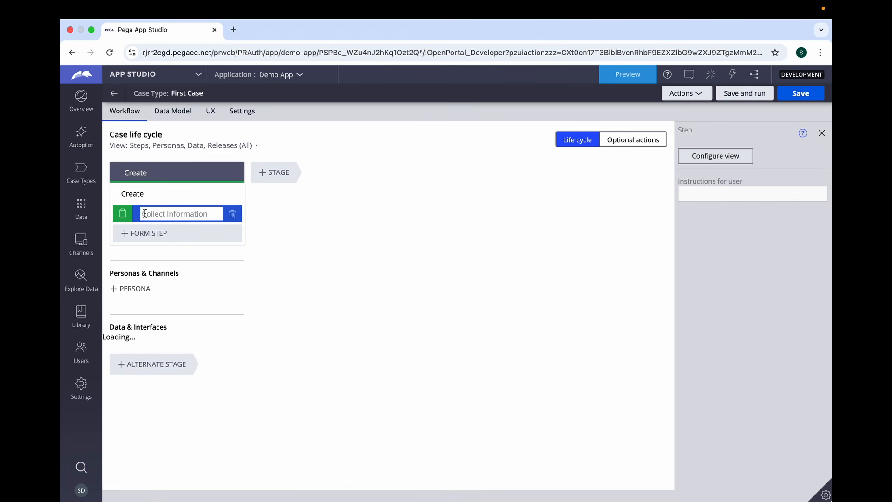
type("Coll")
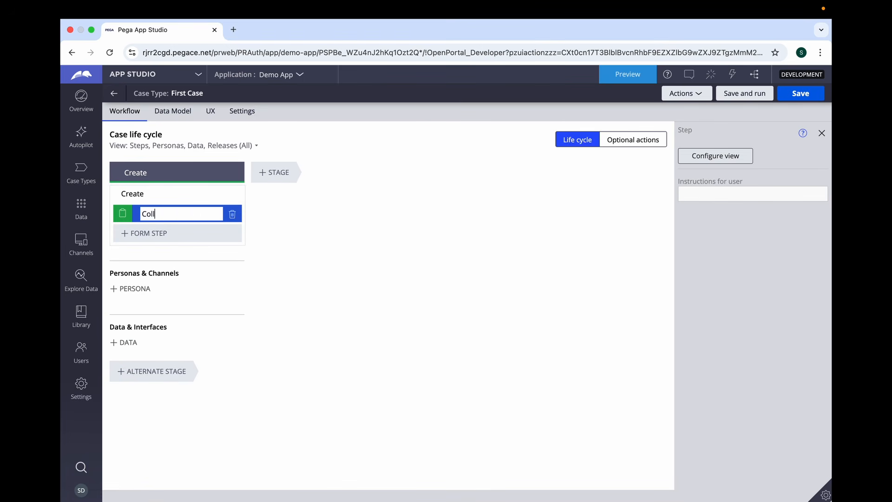
type("ect User Information")
left_click(302, 267)
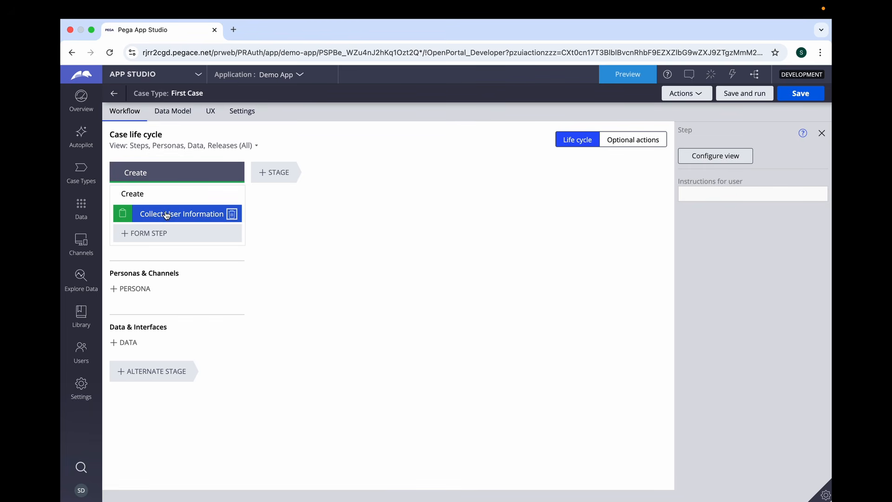
Step: Review the case type's other UX views and the view configuration of the Collect User Information step
left_click(712, 161)
left_click(210, 114)
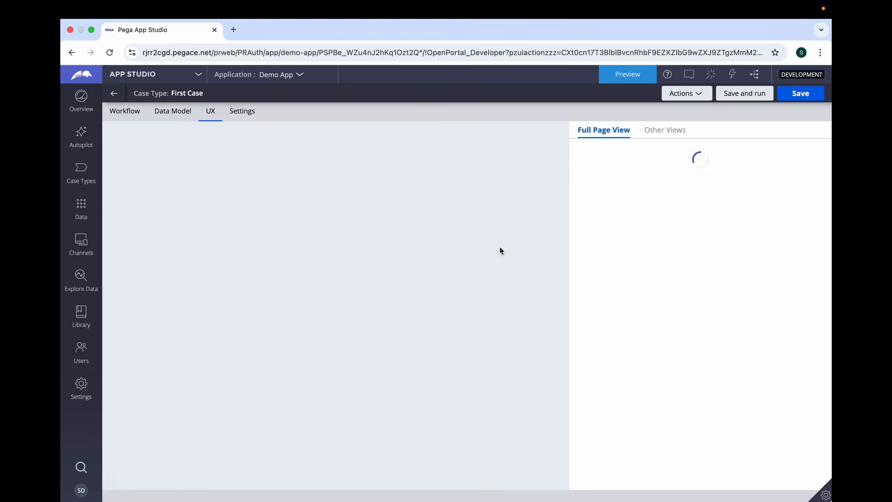
left_click(667, 135)
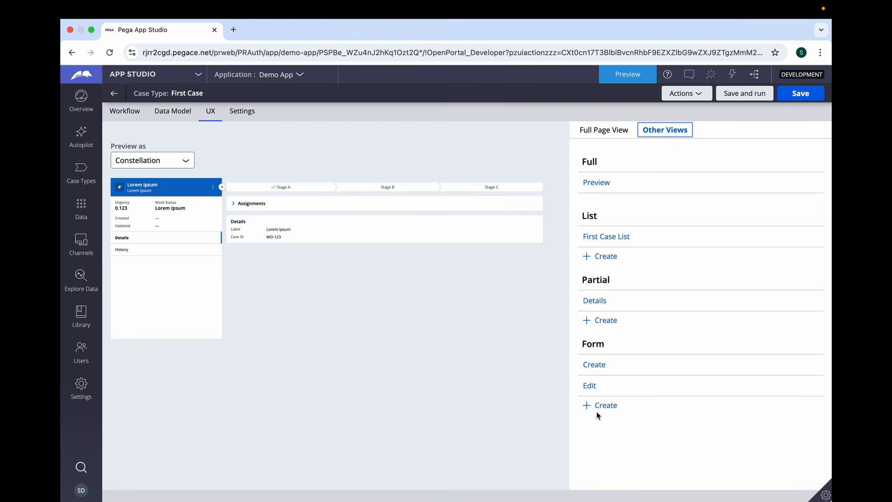
left_click(141, 115)
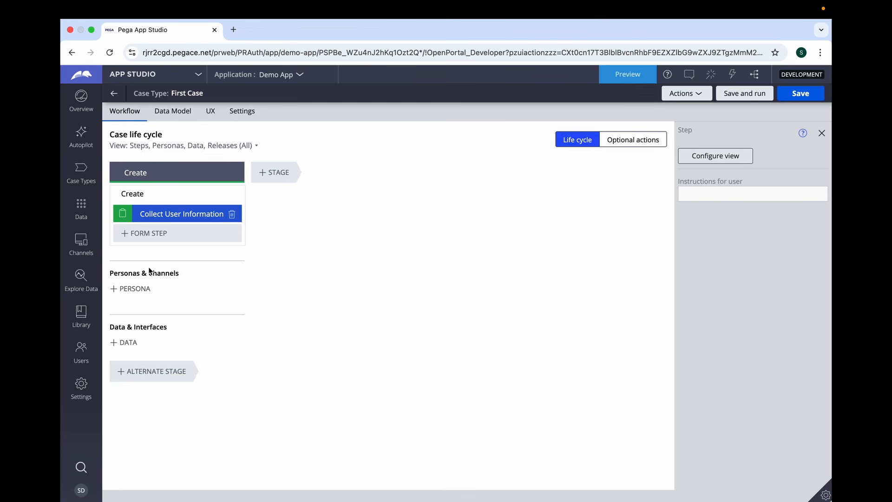
left_click(723, 160)
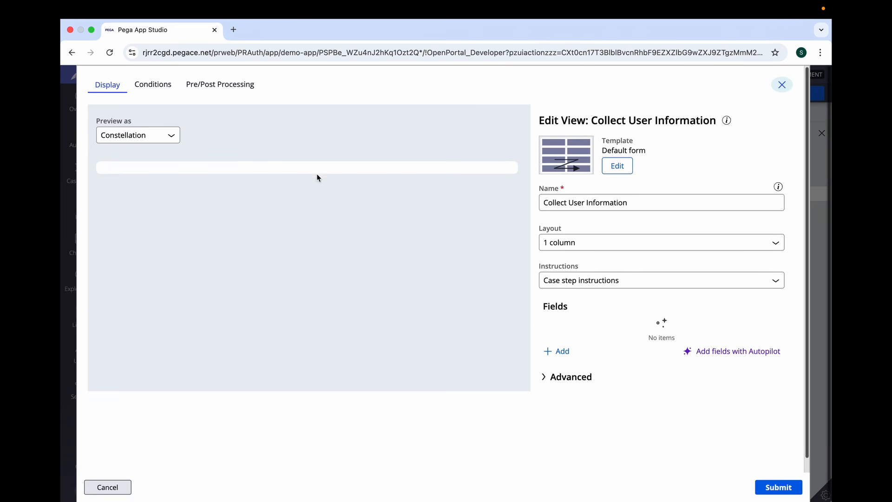
left_click(782, 86)
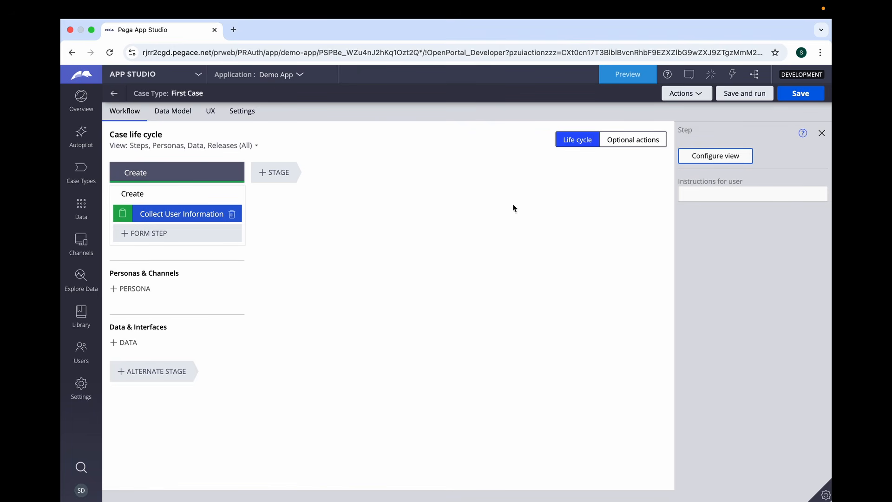
Step: Start a new field in the First Case data model named User Details with the type Embedded Data
left_click(175, 116)
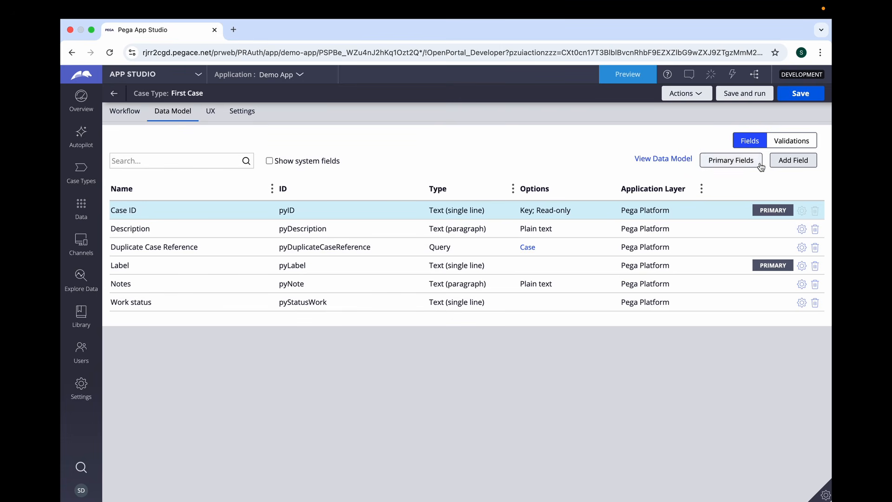
left_click(790, 163)
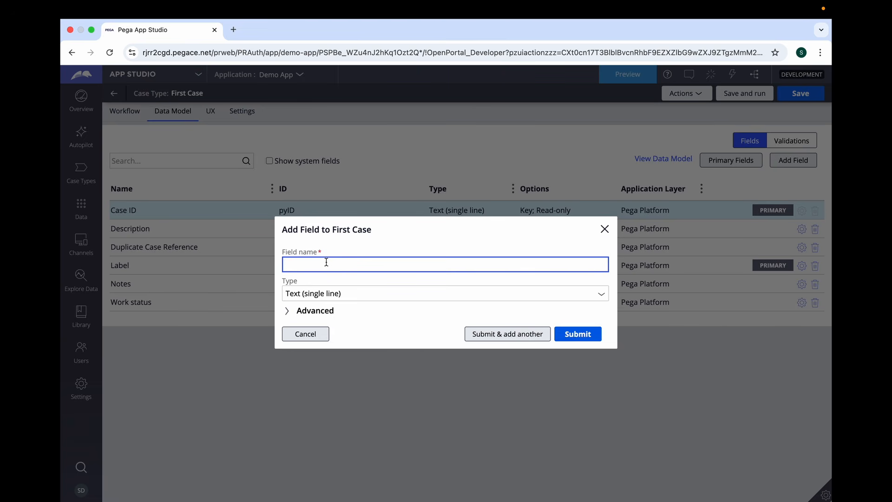
type("User Details")
left_click(346, 294)
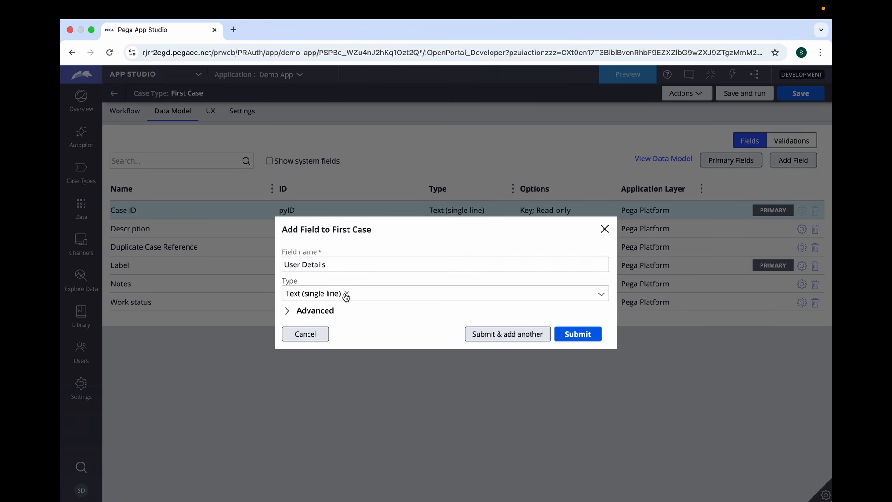
left_click(596, 295)
left_click(598, 295)
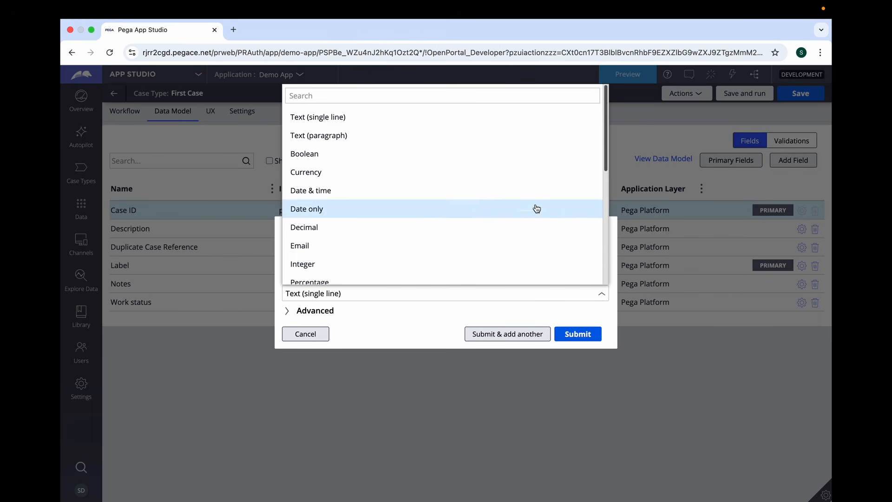
scroll(563, 197, "down", 5)
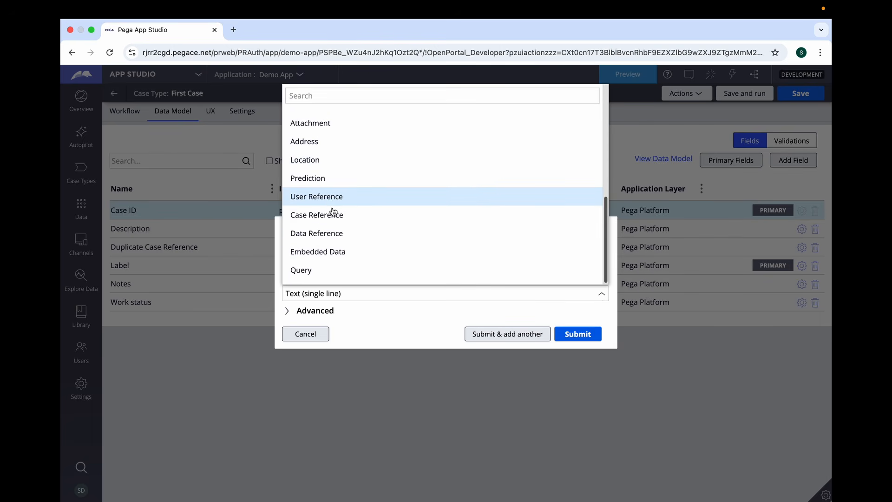
left_click(325, 251)
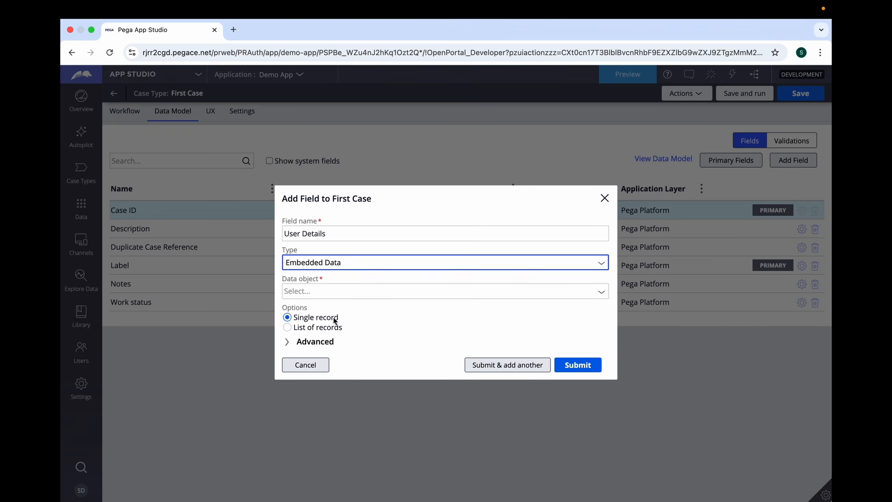
Step: Choose Collect User Details as the field's data object, keep the Single record option and submit the field
left_click(324, 294)
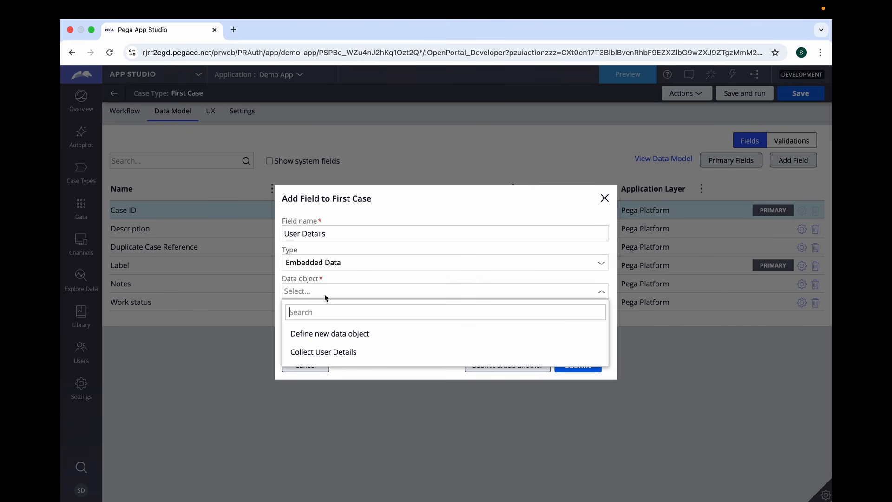
left_click(327, 352)
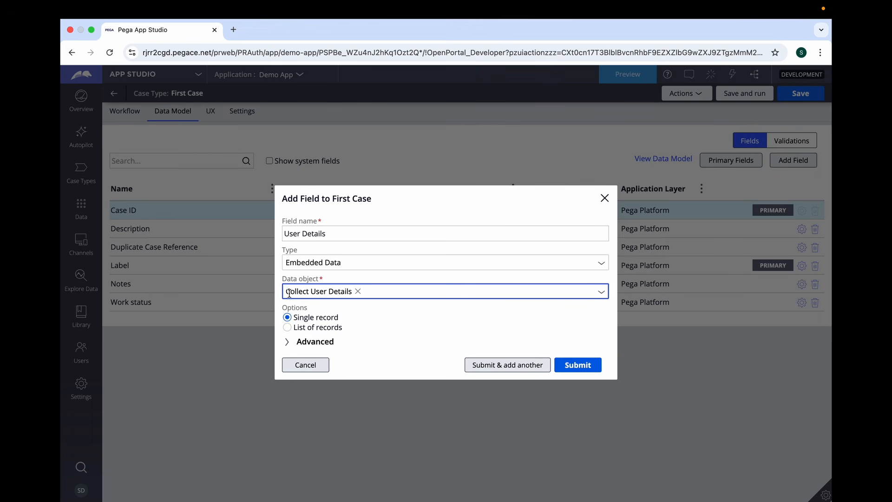
left_click(485, 319)
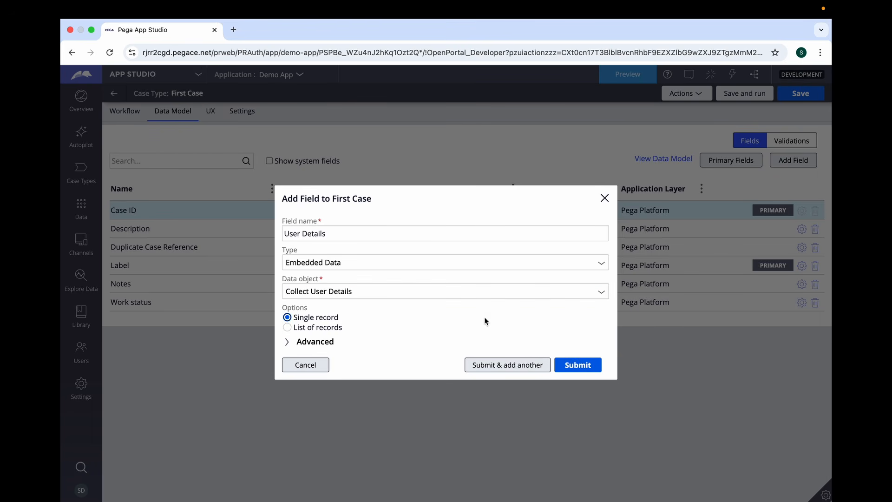
left_click(579, 369)
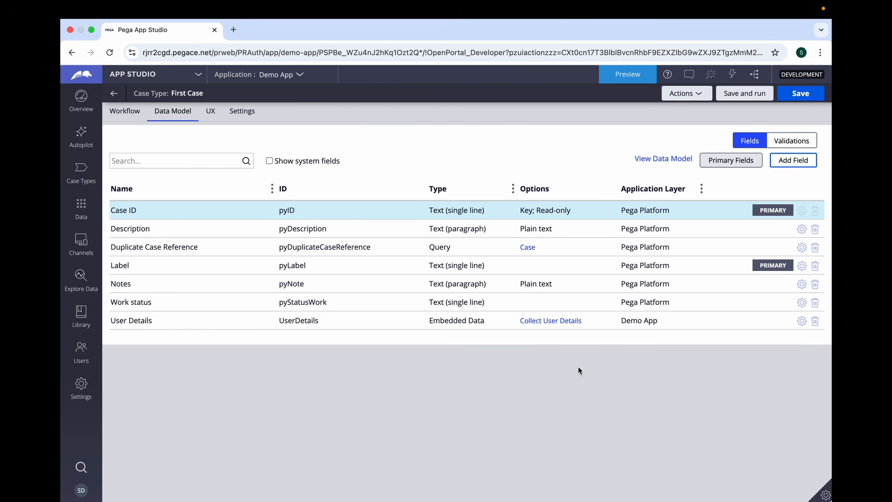
Step: Rename the workflow's form step as Collect Data and add the User Details field to its view
left_click(124, 110)
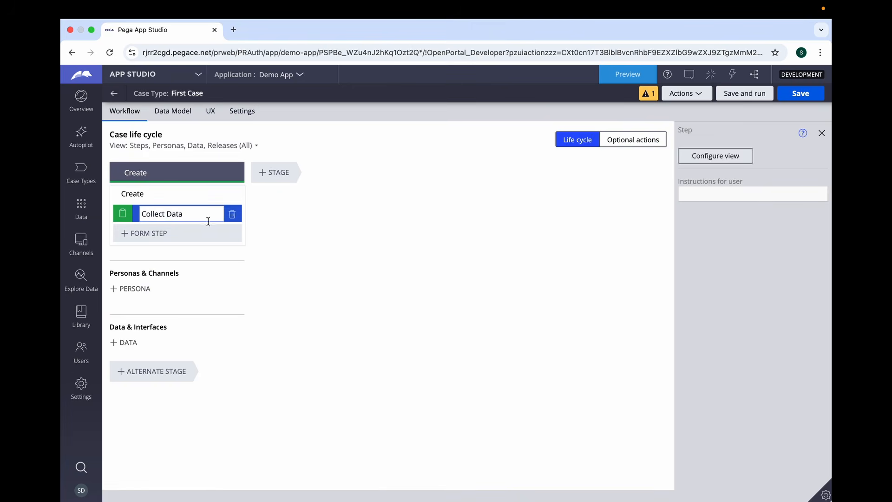
left_click(711, 160)
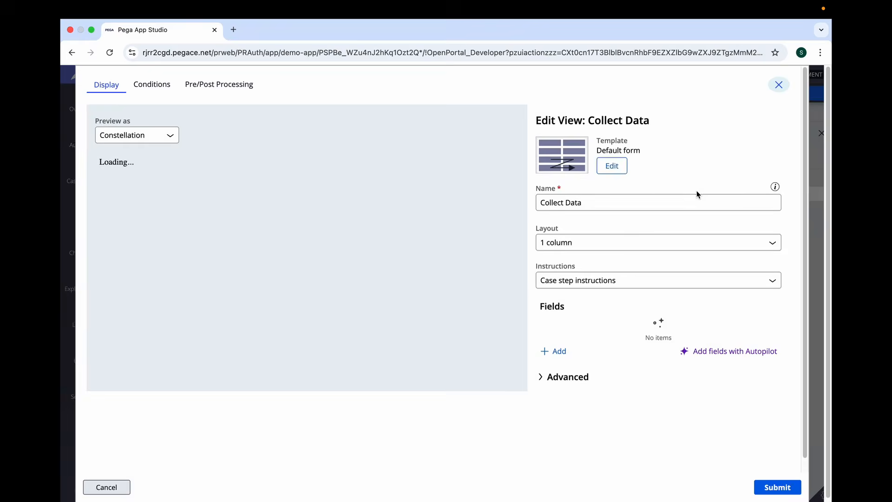
left_click(557, 352)
left_click(610, 352)
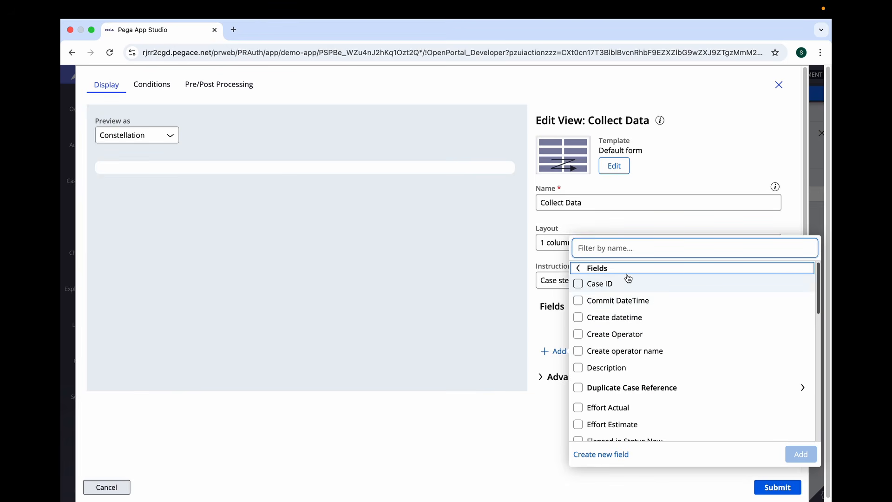
left_click_drag(818, 294, 820, 433)
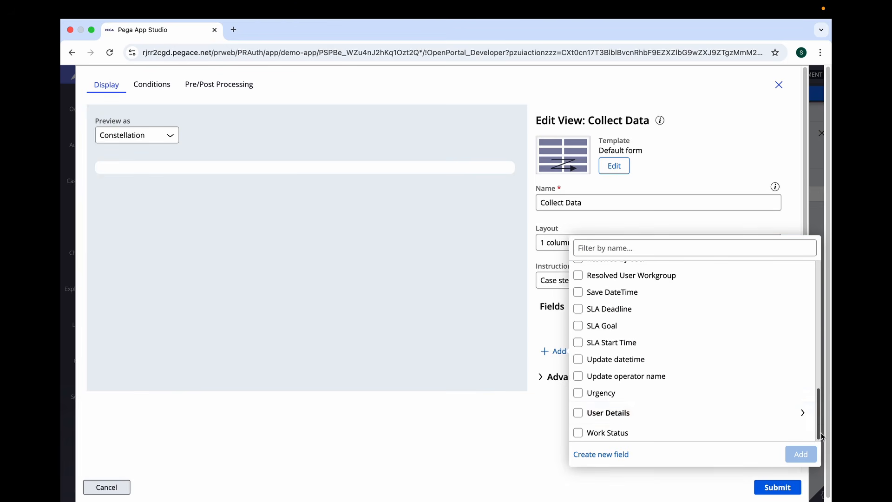
left_click(577, 412)
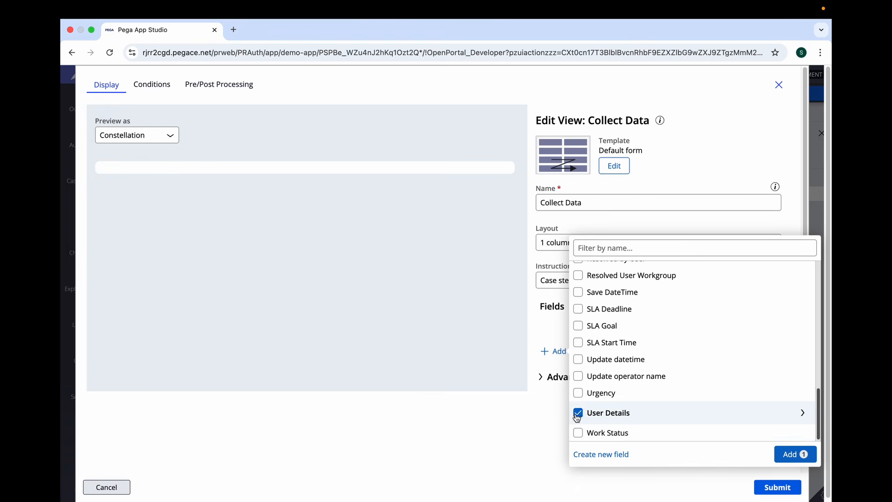
left_click(792, 453)
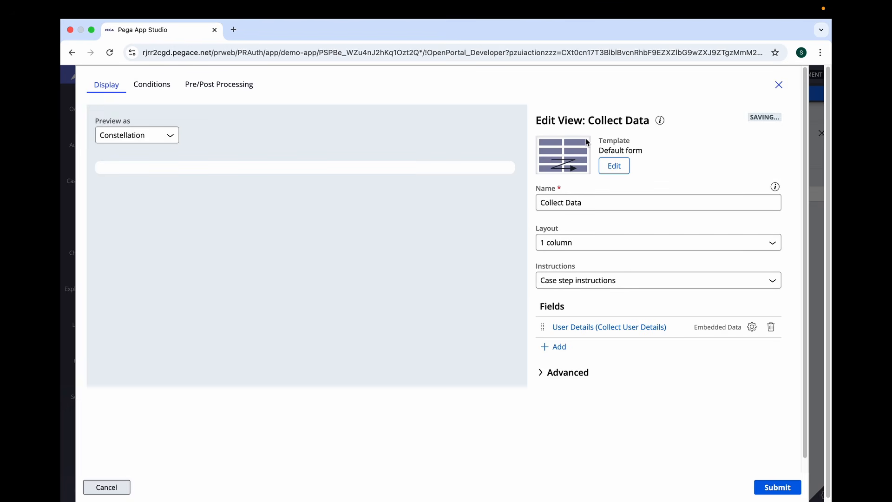
Step: Configure the User Details field to use the Collect User Data view and save the field settings
left_click(751, 327)
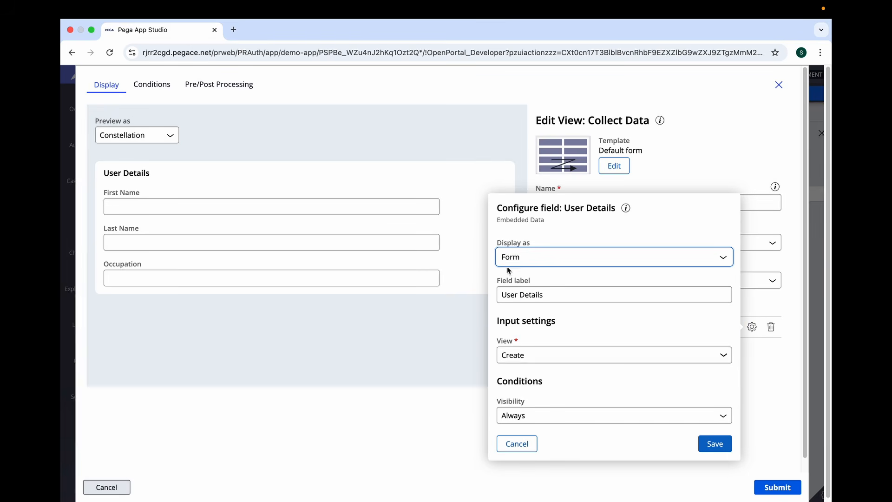
left_click(525, 355)
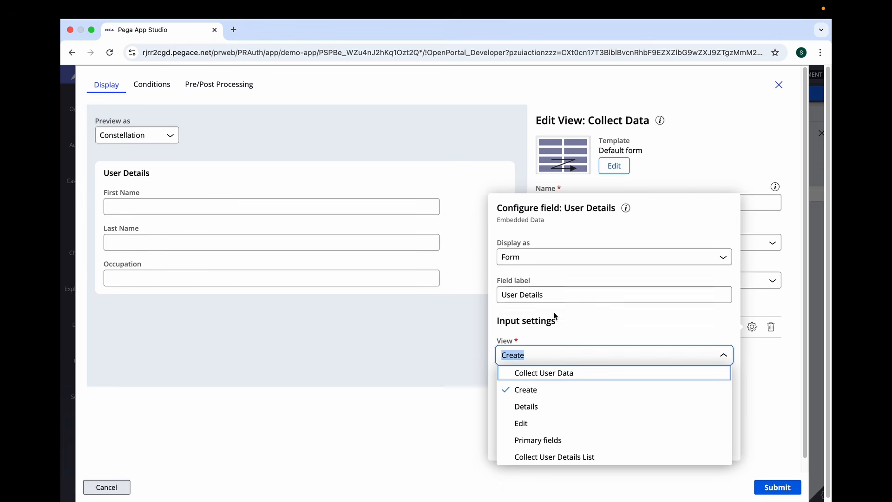
left_click(519, 376)
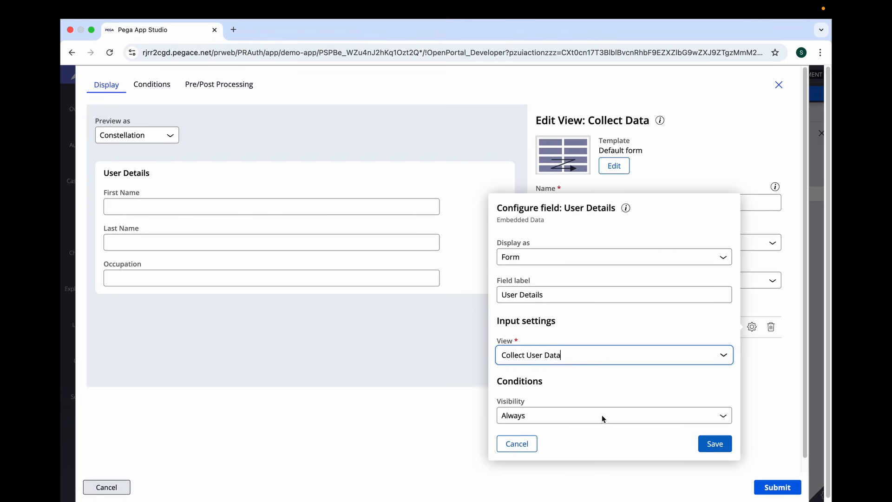
left_click(713, 444)
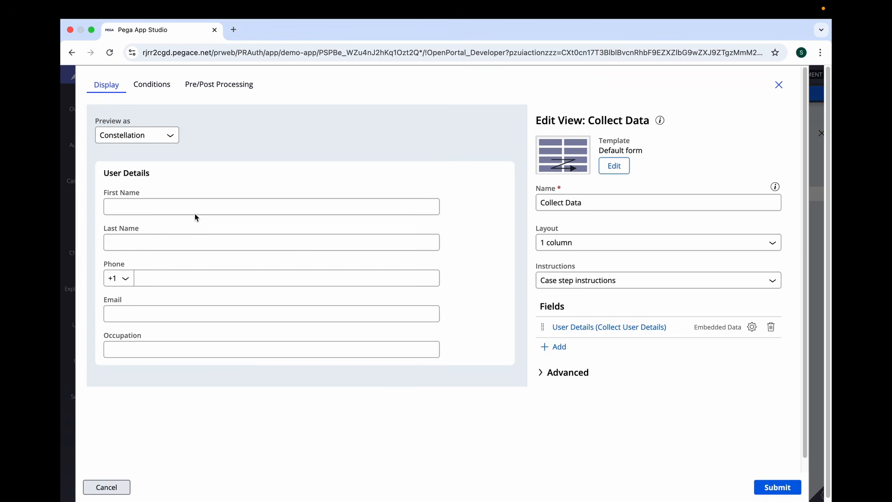
Step: Set the Collect Data view's layout to 2 column and make embedded views inherit the parent view's column layout
left_click(570, 245)
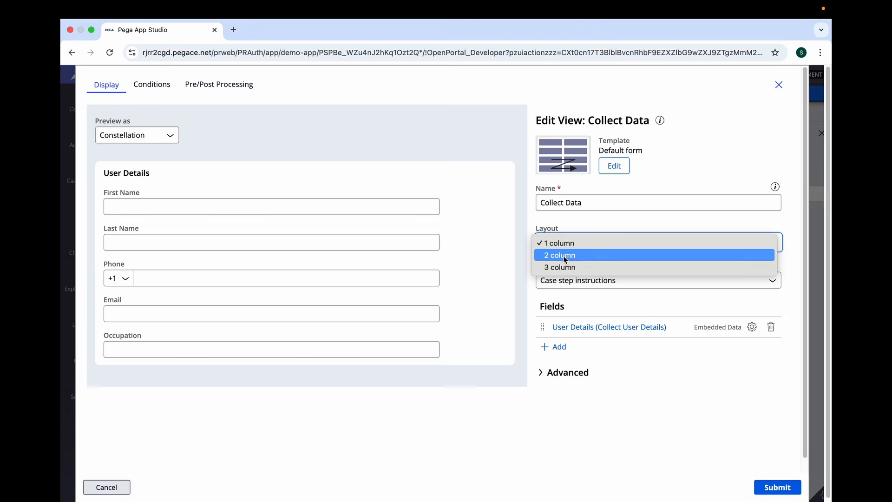
left_click(571, 255)
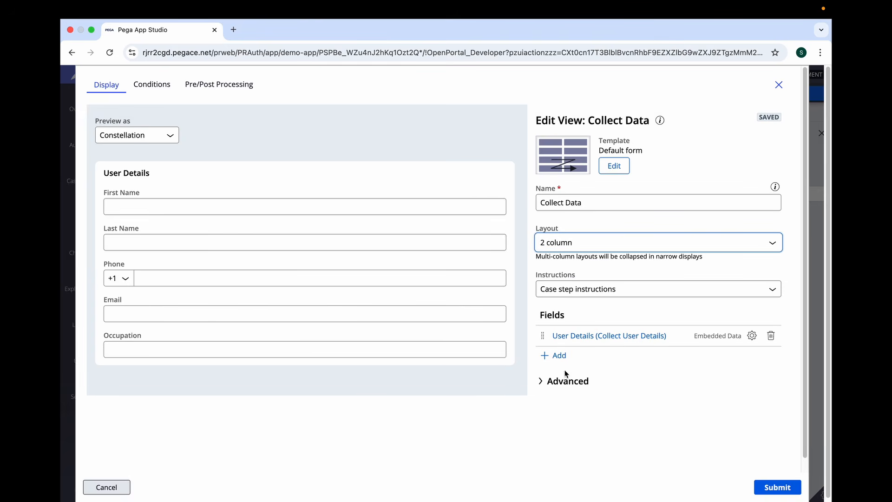
left_click(541, 381)
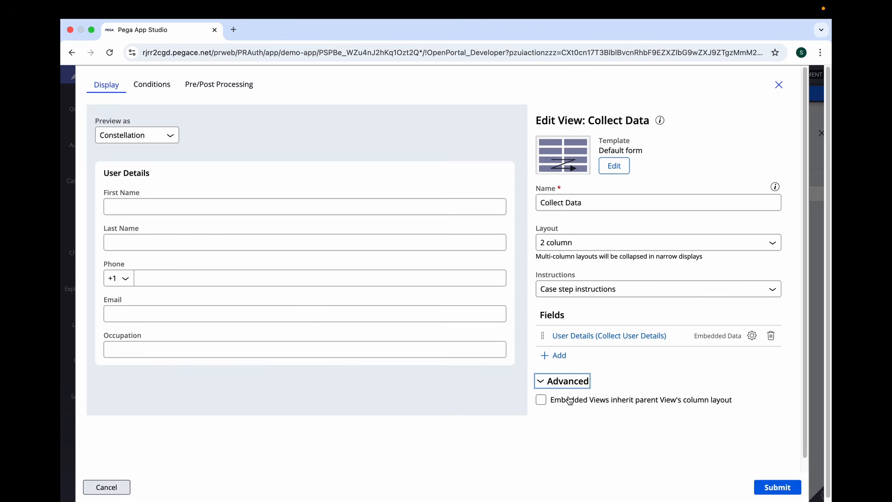
left_click(541, 400)
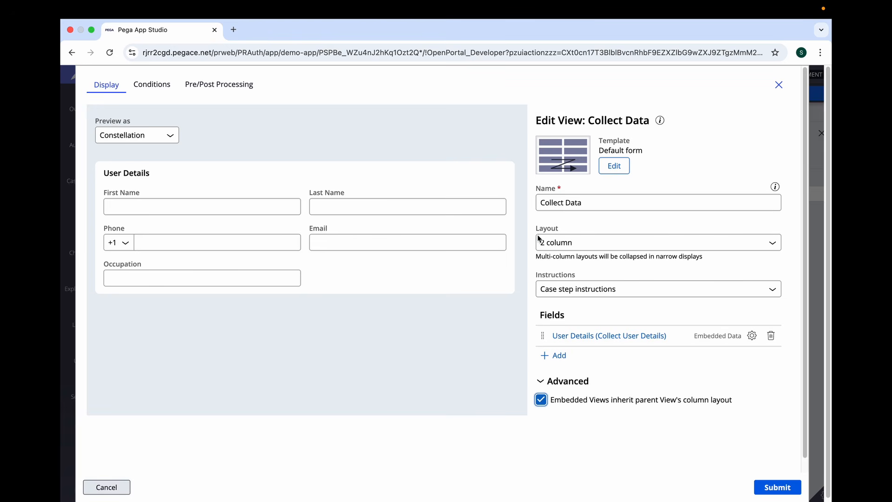
Step: Submit the Collect Data view's changes and save the First Case case type
left_click(790, 488)
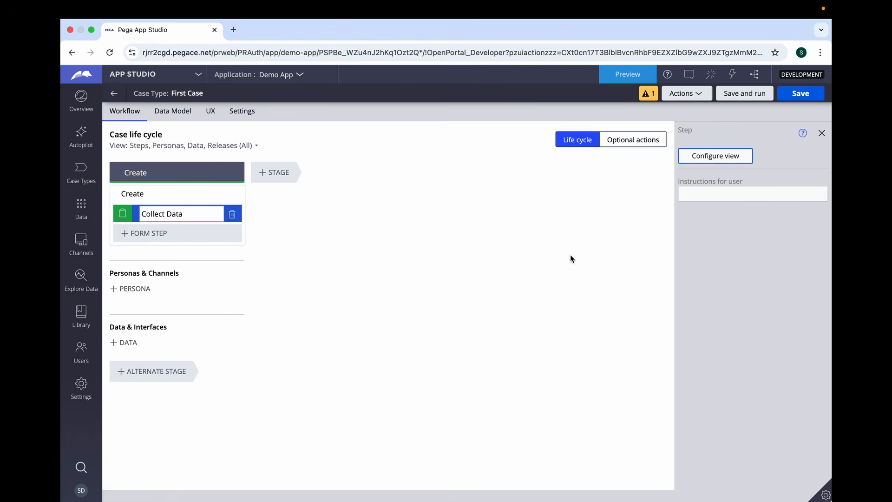
left_click(802, 94)
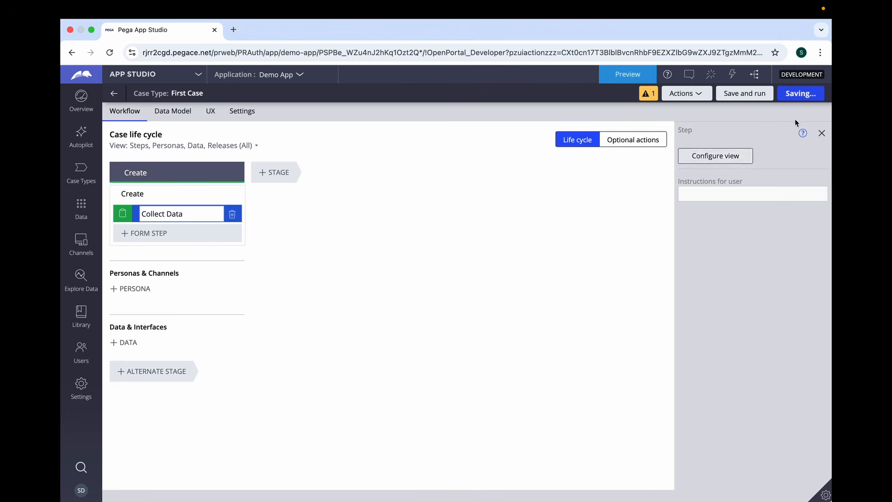
Step: Save and run First Case, fill the Collect Data form with AI and submit it
left_click(742, 95)
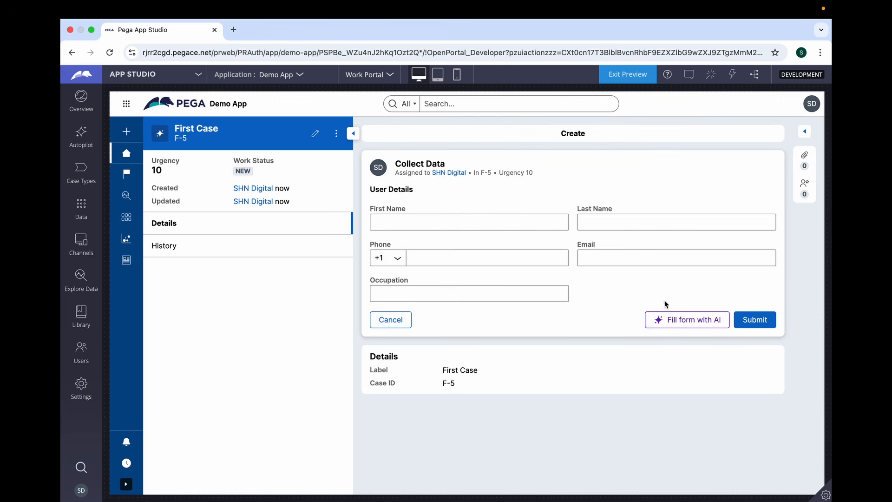
left_click(704, 327)
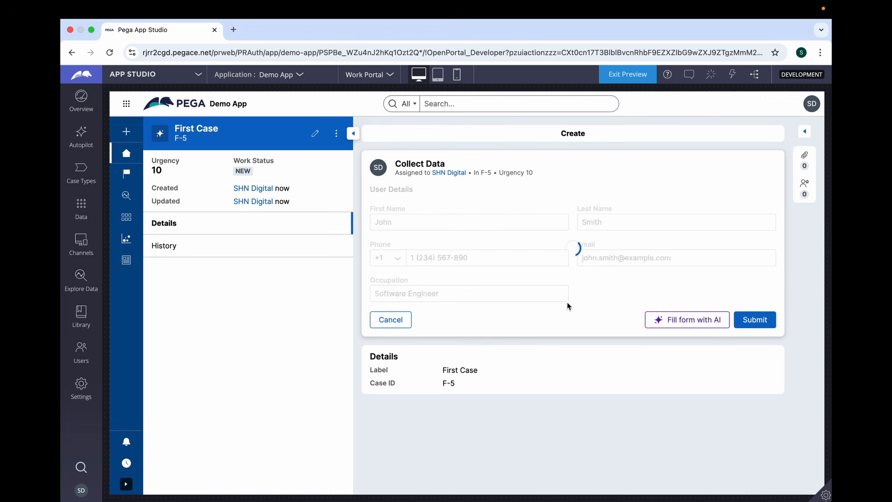
left_click(755, 324)
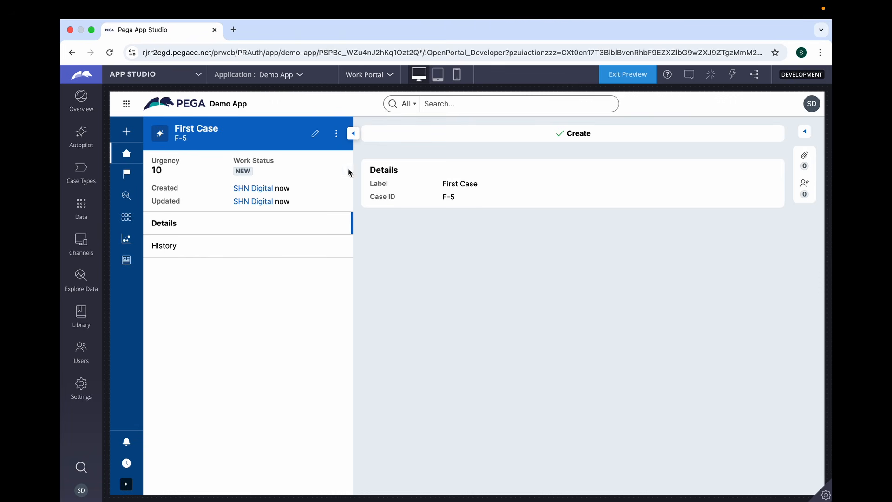
Step: Replace Primary fields with the Collect Data view in Region A of First Case's Details view, and run the case
left_click(80, 176)
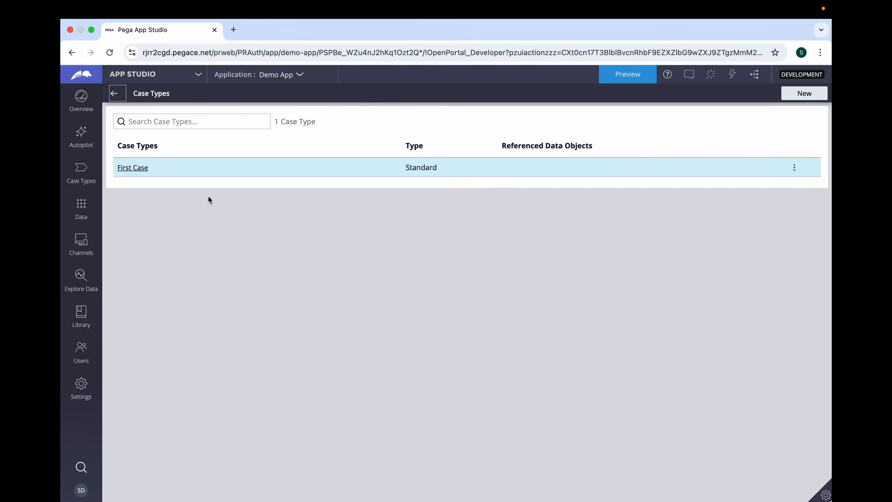
left_click(127, 170)
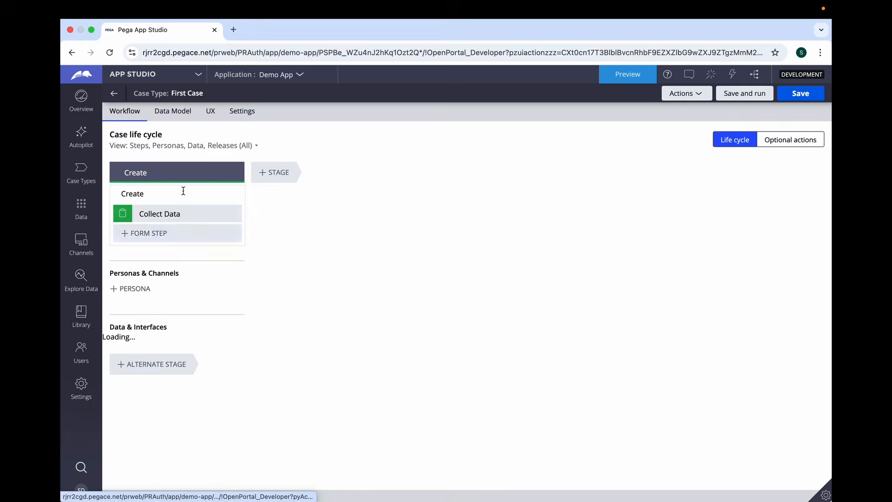
left_click(210, 111)
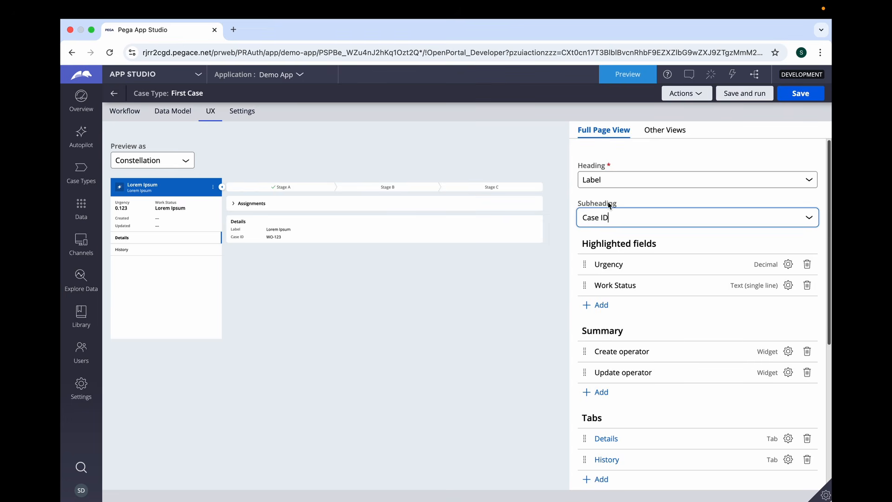
left_click(664, 130)
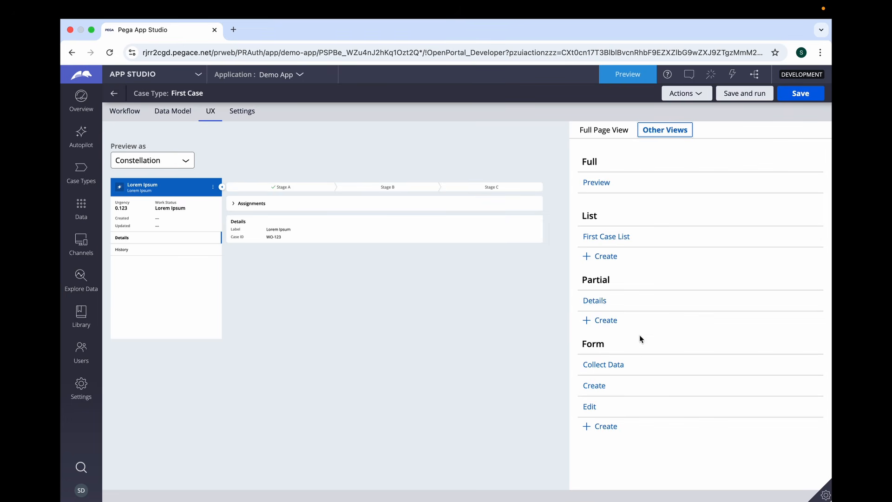
left_click(596, 301)
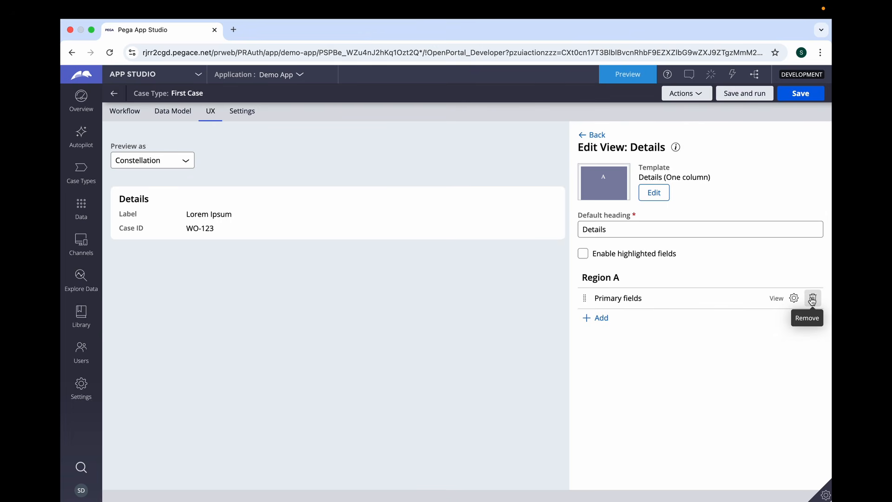
left_click(603, 321)
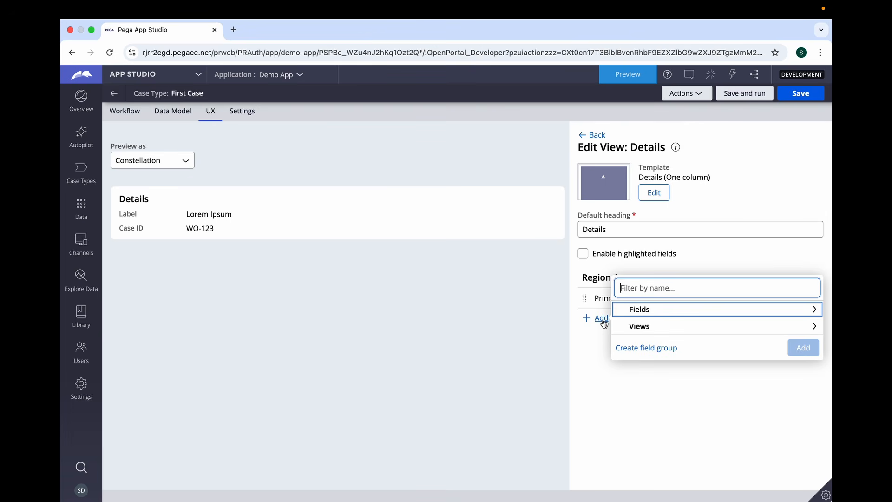
left_click(657, 324)
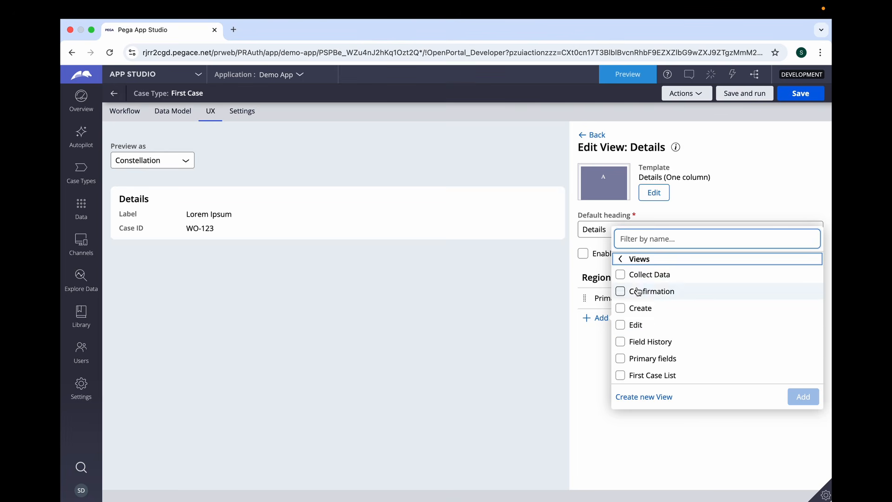
left_click(622, 282)
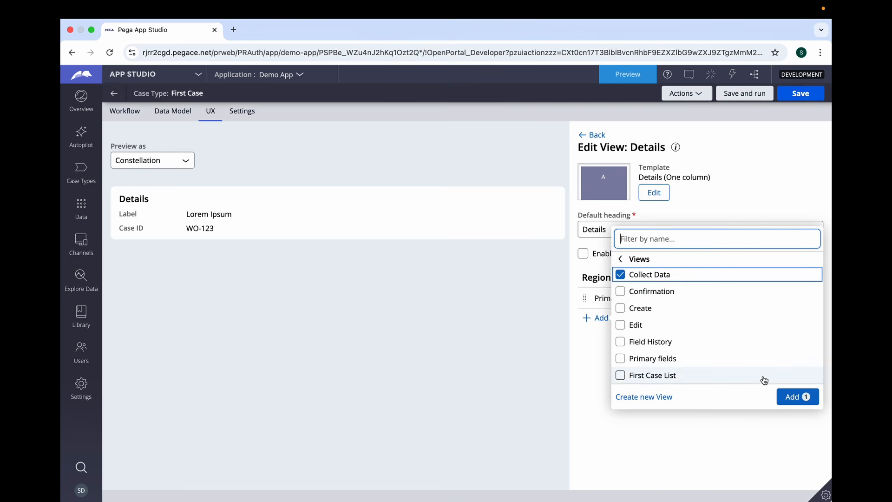
left_click(794, 397)
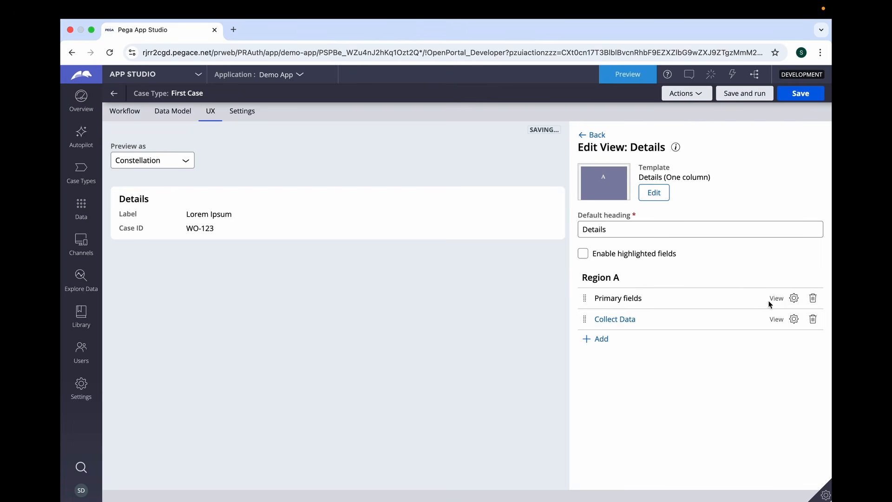
left_click(812, 298)
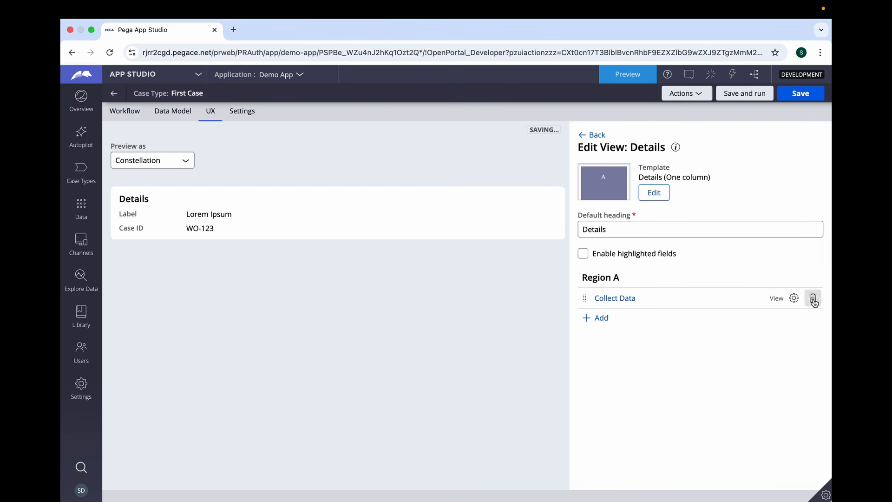
left_click(744, 95)
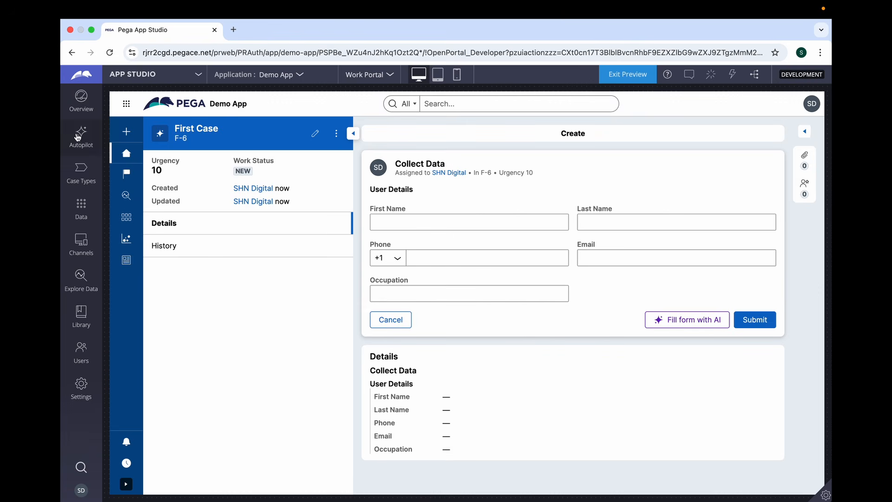
Step: Return to First Case's Details partial view and remove the Collect Data view from Region A
left_click(82, 174)
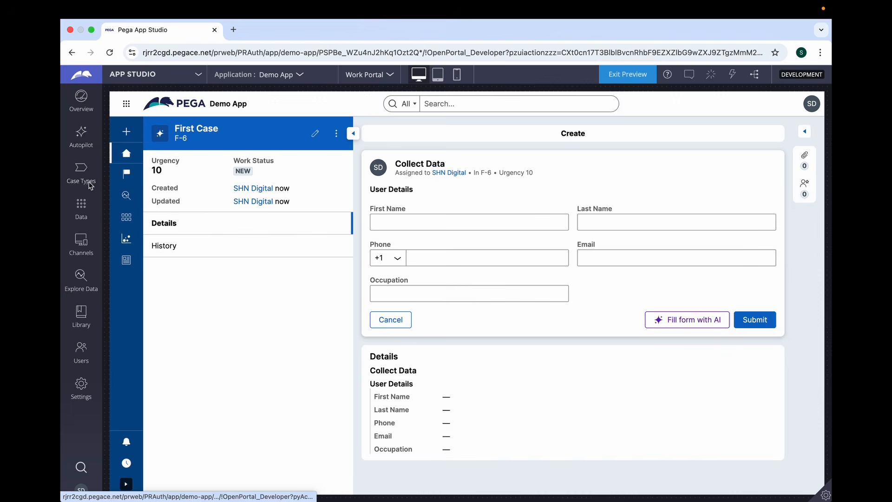
left_click(132, 167)
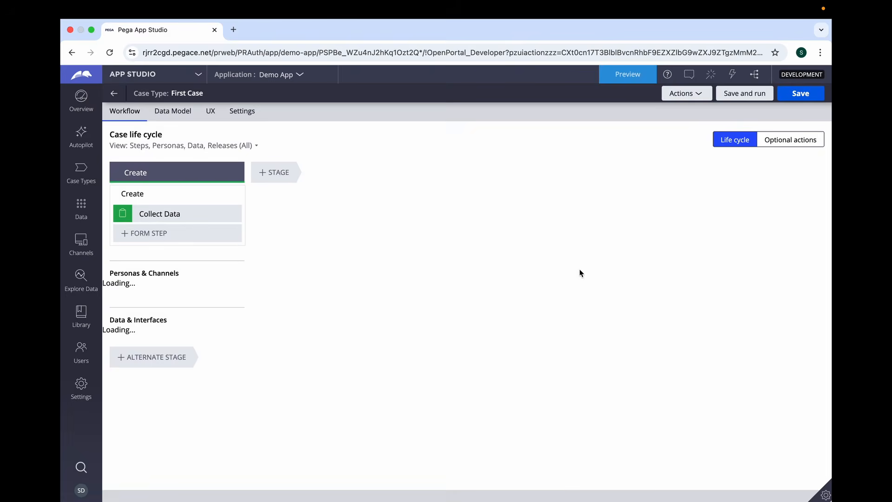
left_click(211, 111)
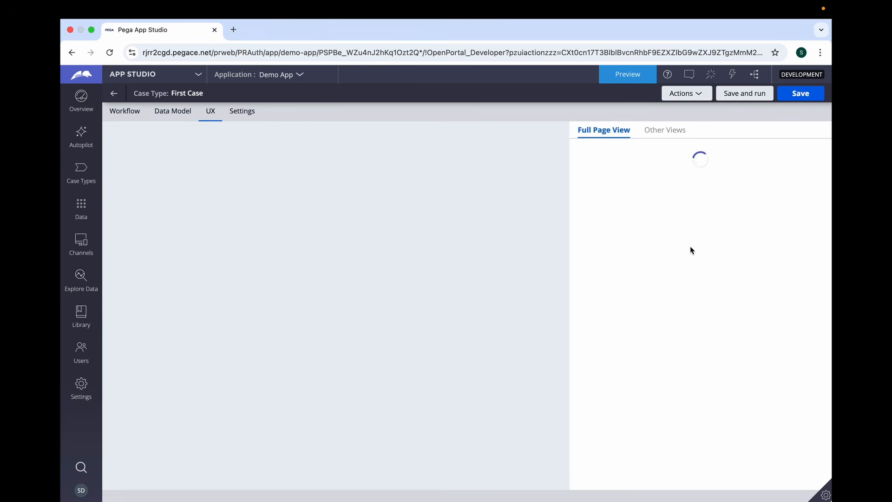
left_click(660, 132)
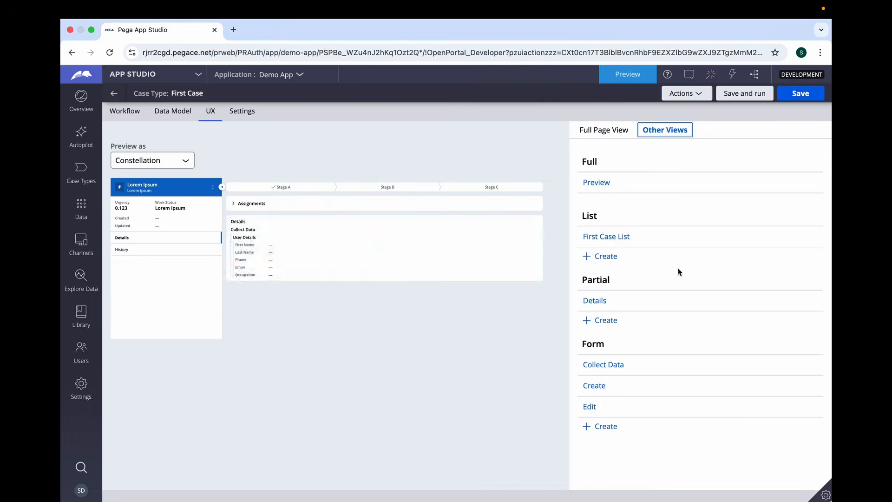
left_click(603, 301)
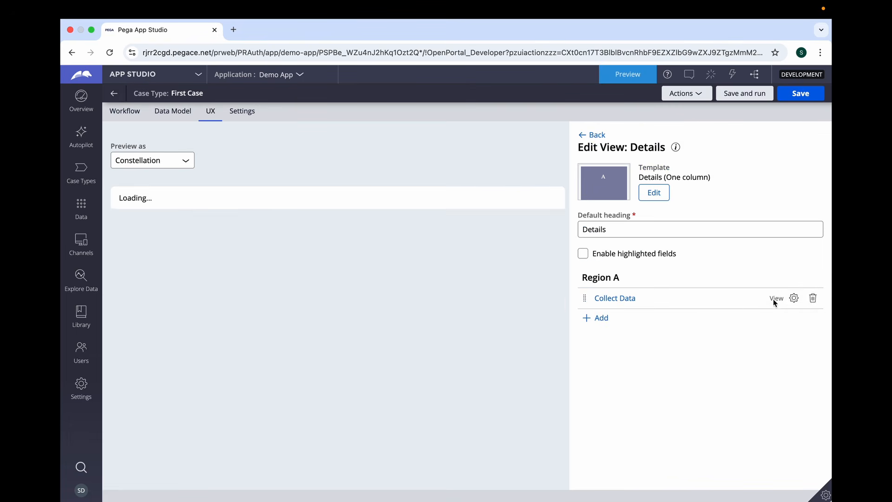
left_click(813, 297)
Step: Add the User Details field to Region A of the Details view
left_click(611, 322)
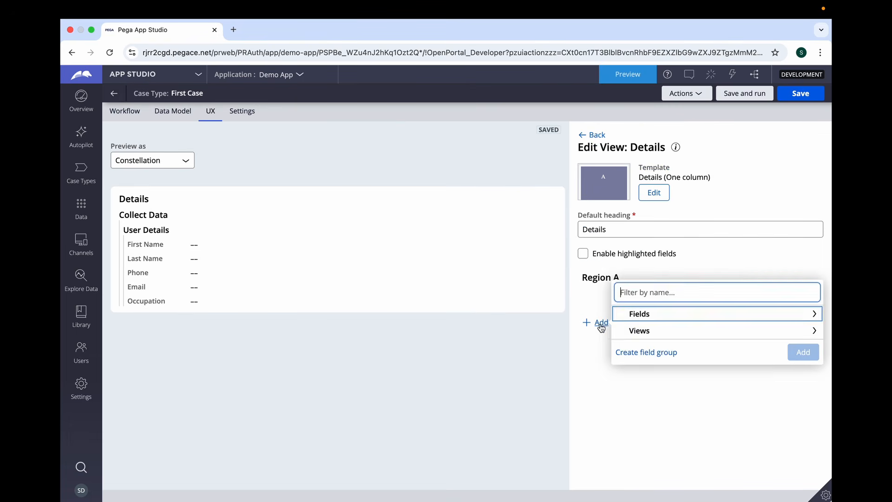
left_click(630, 313)
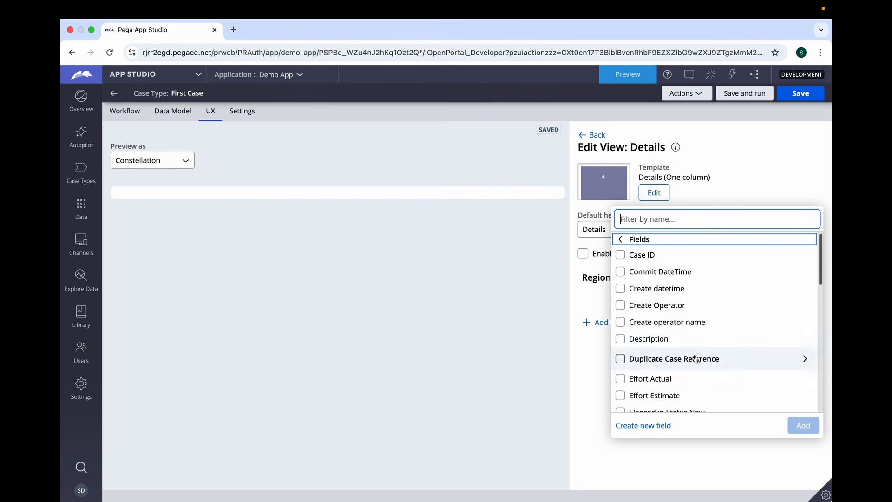
left_click_drag(820, 272, 823, 407)
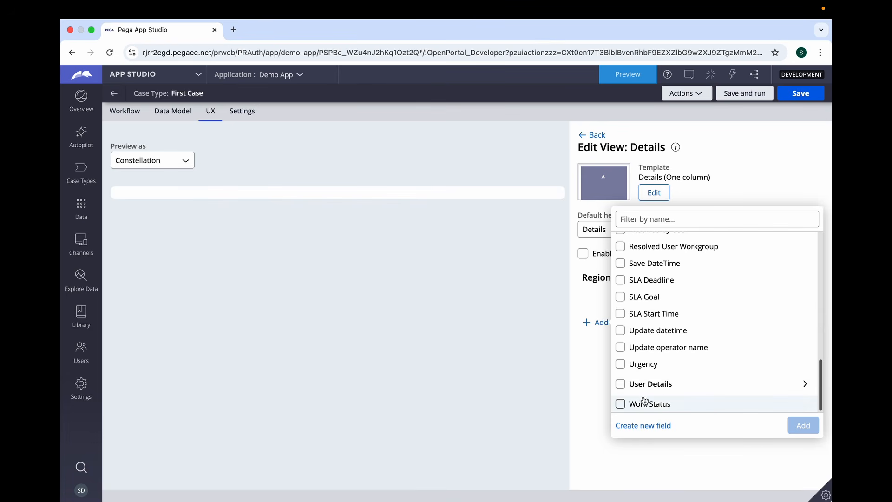
left_click(620, 384)
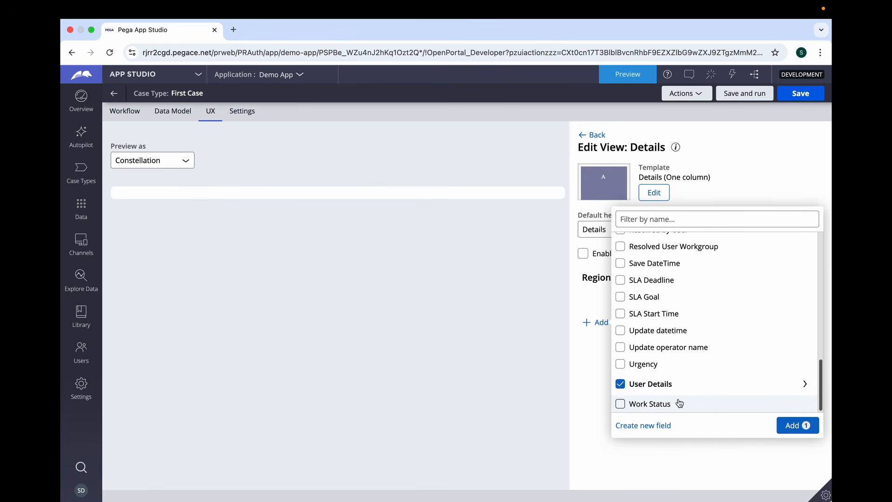
left_click(810, 426)
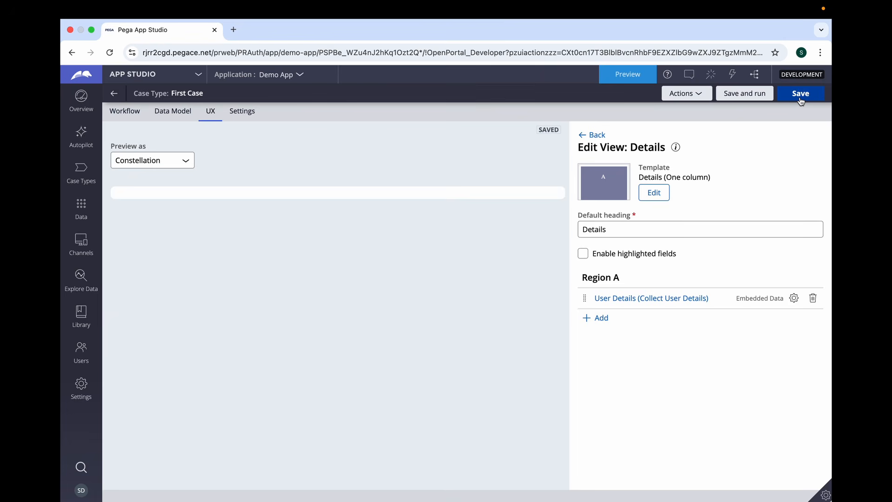
Step: Configure the Details view's User Details field to use the Collect User Data view and save the case type
left_click(793, 298)
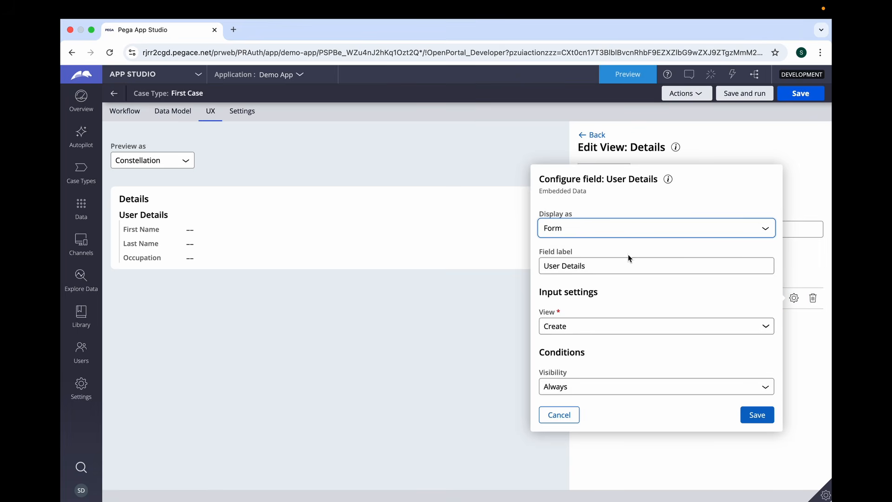
left_click(568, 326)
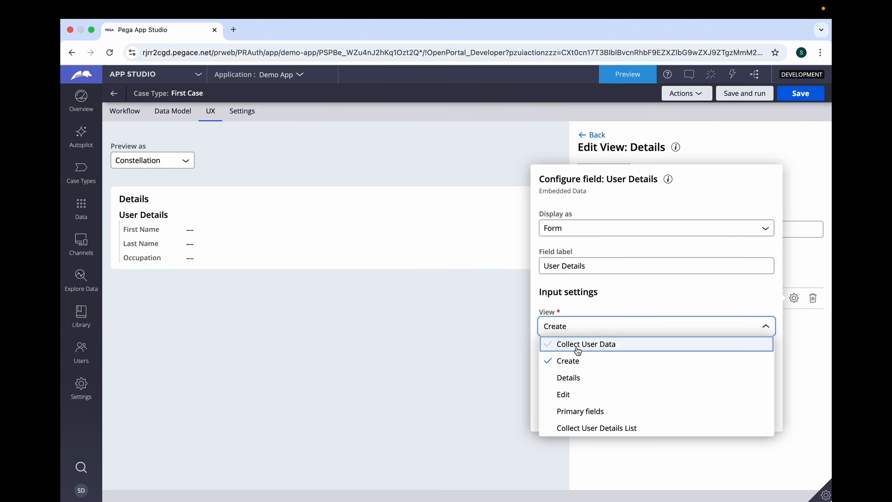
left_click(575, 344)
left_click(757, 415)
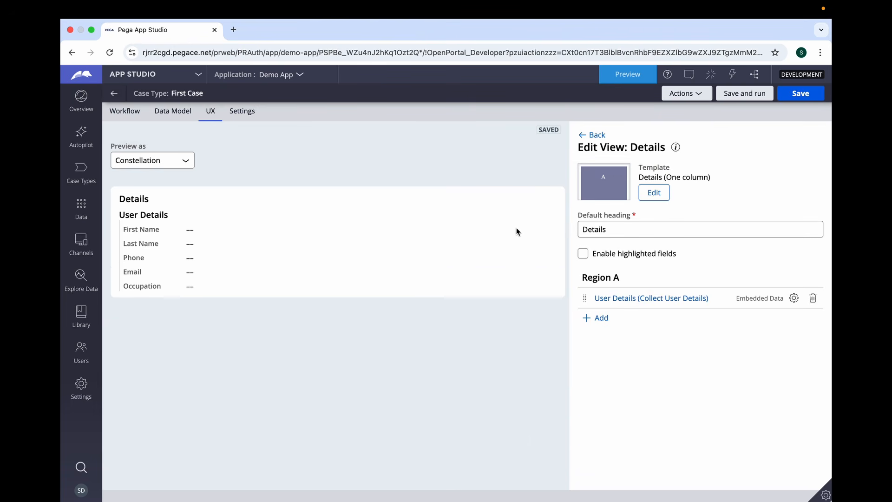
left_click(800, 94)
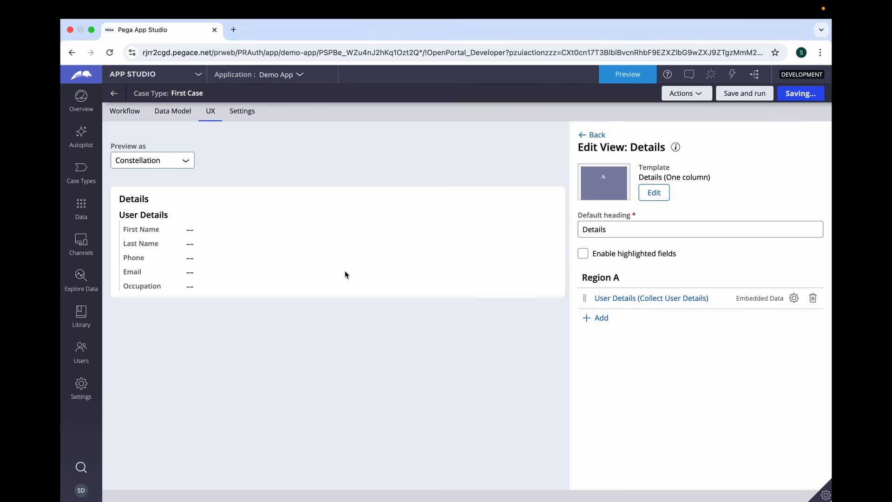